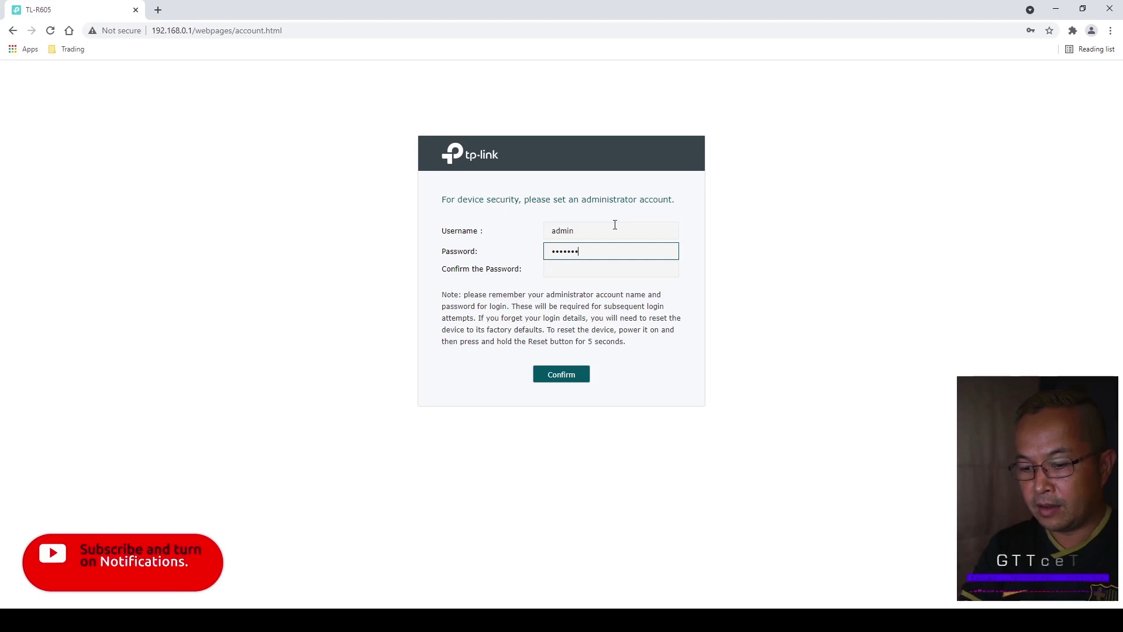
Step: Confirm the new password for the router's admin account and submit the administrator setup
{"action": "key", "text": "Tab"}
{"action": "type", "text": "*******"}
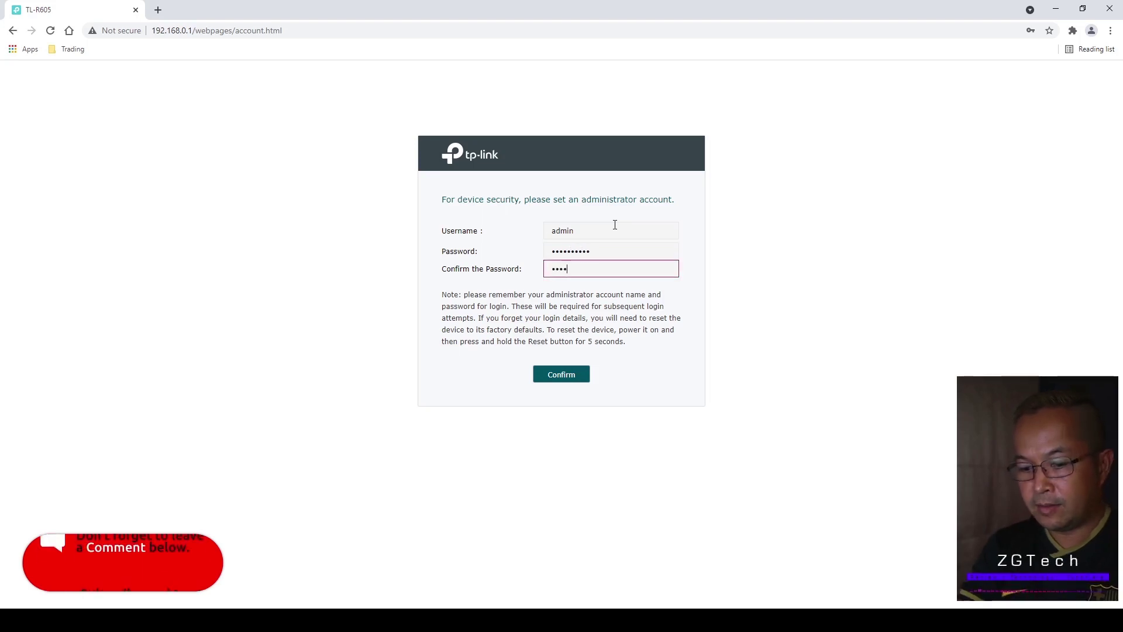
{"action": "key", "text": "Return"}
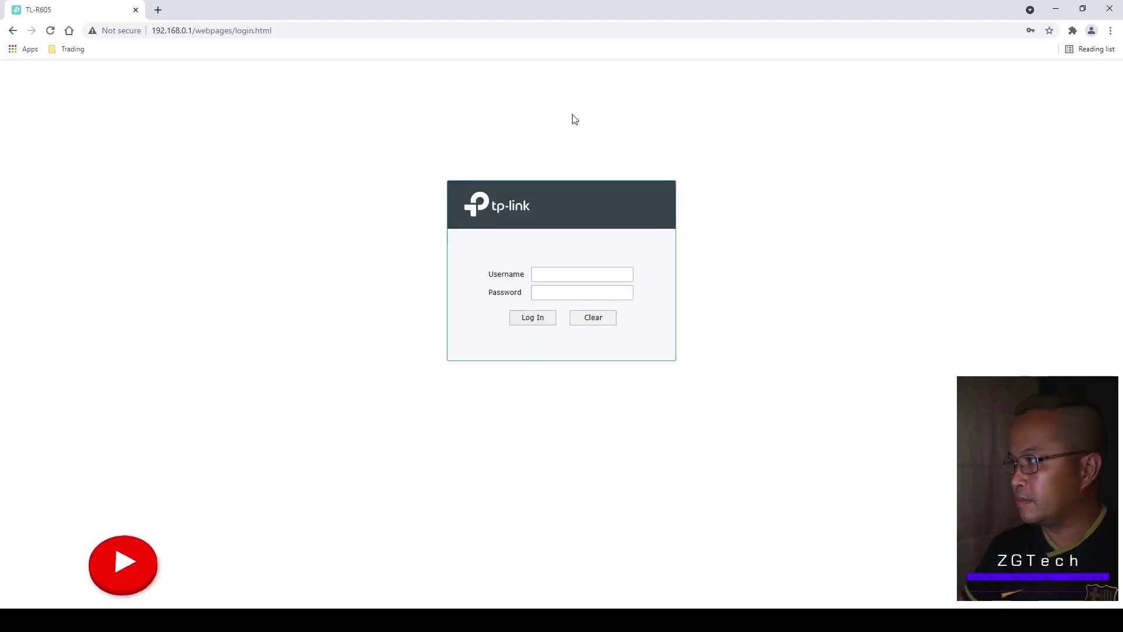
Step: Log in to the router with the username admin and the account password
{"action": "type", "text": "admin"}
{"action": "key", "text": "Tab"}
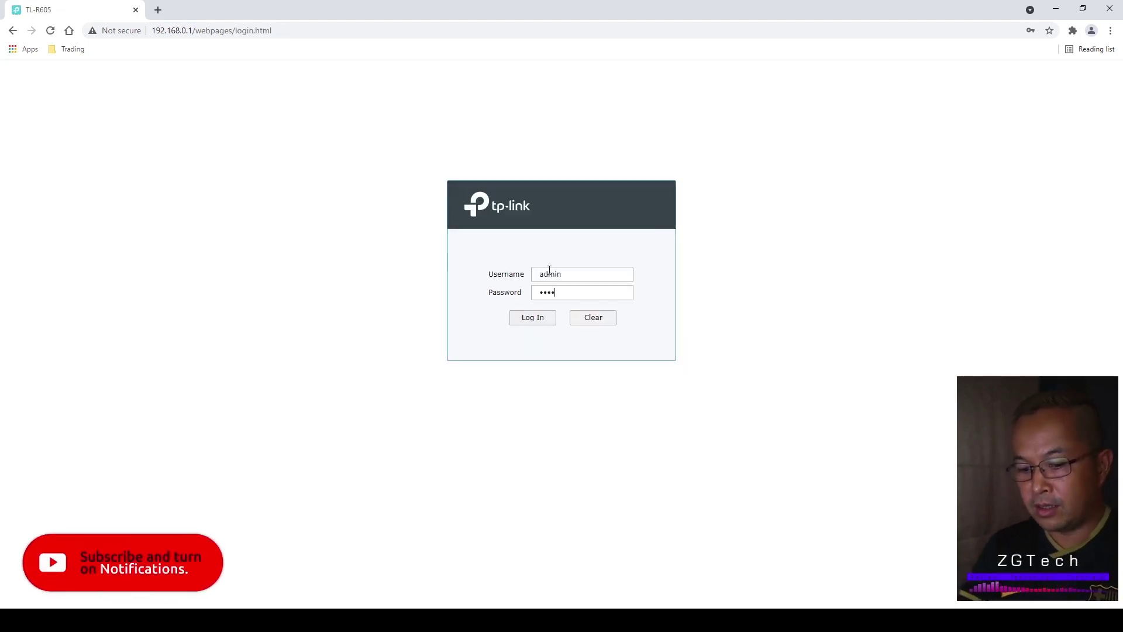
{"action": "left_click", "coordinate": [532, 317]}
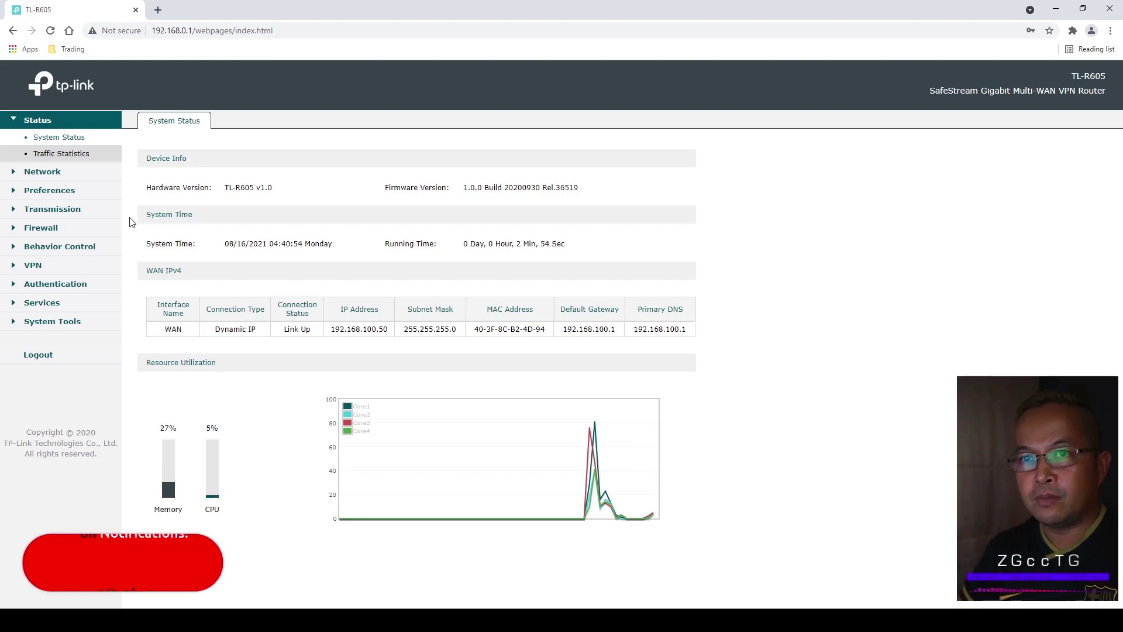
Step: Set the router's LAN IP address to 192.168.1.1, save it and accept the redirect to the new management page
{"action": "left_click", "coordinate": [43, 172]}
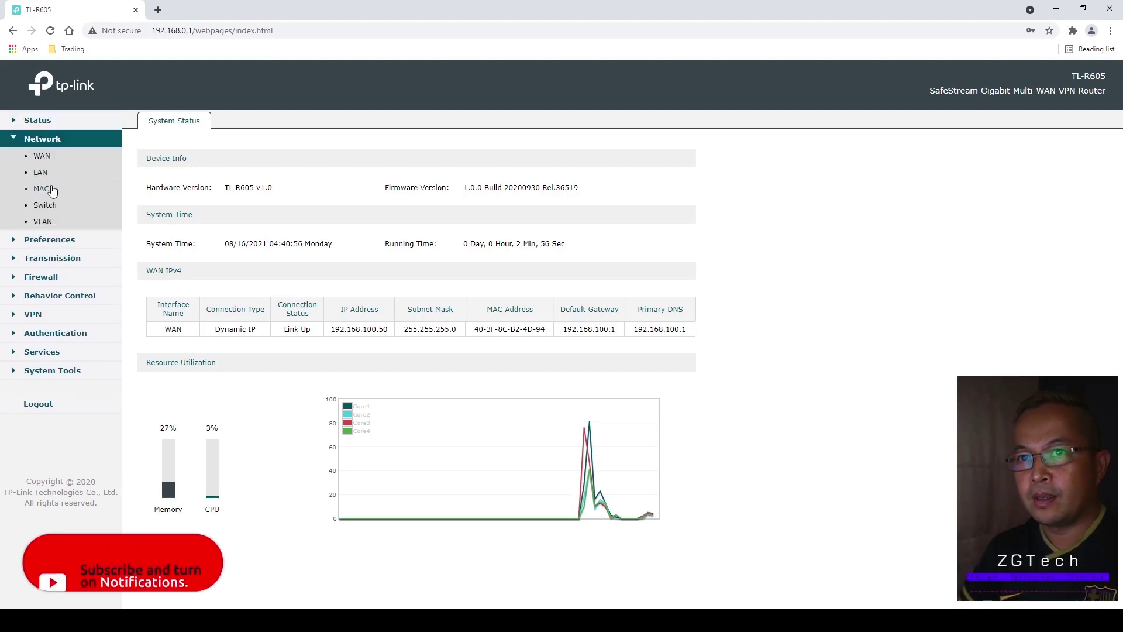
{"action": "left_click", "coordinate": [44, 174]}
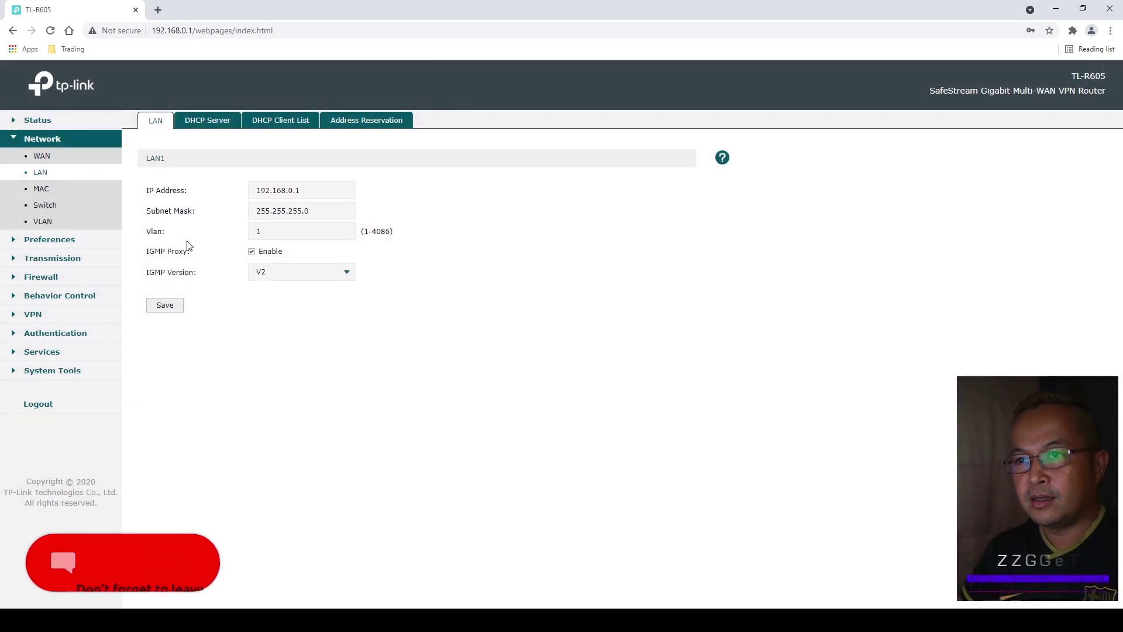
{"action": "left_click", "coordinate": [287, 188]}
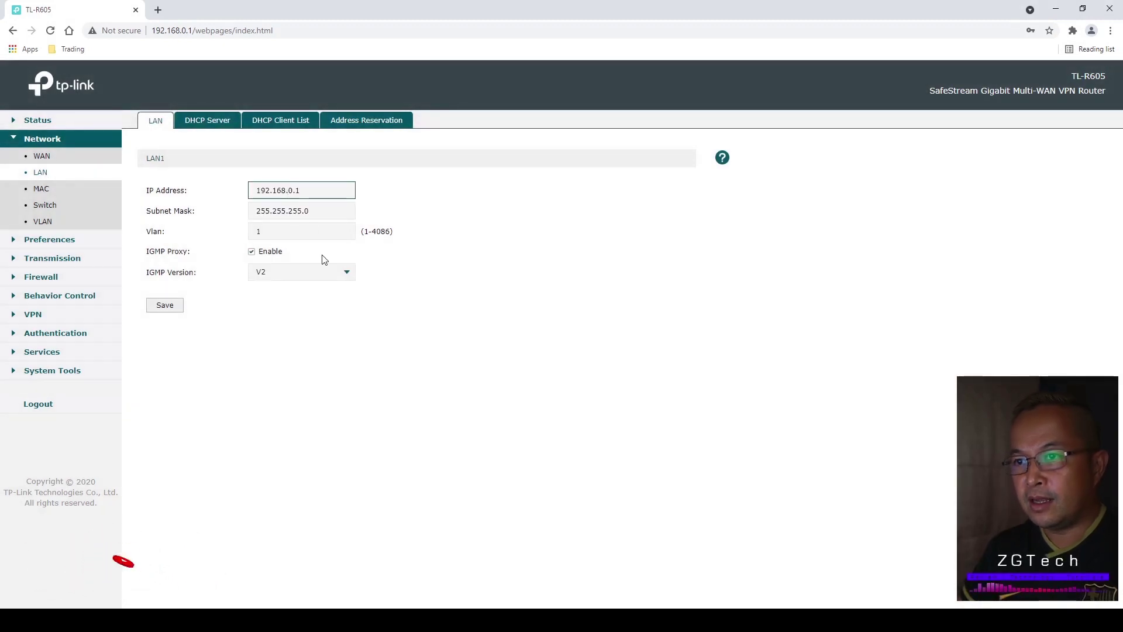
{"action": "key", "text": "Delete"}
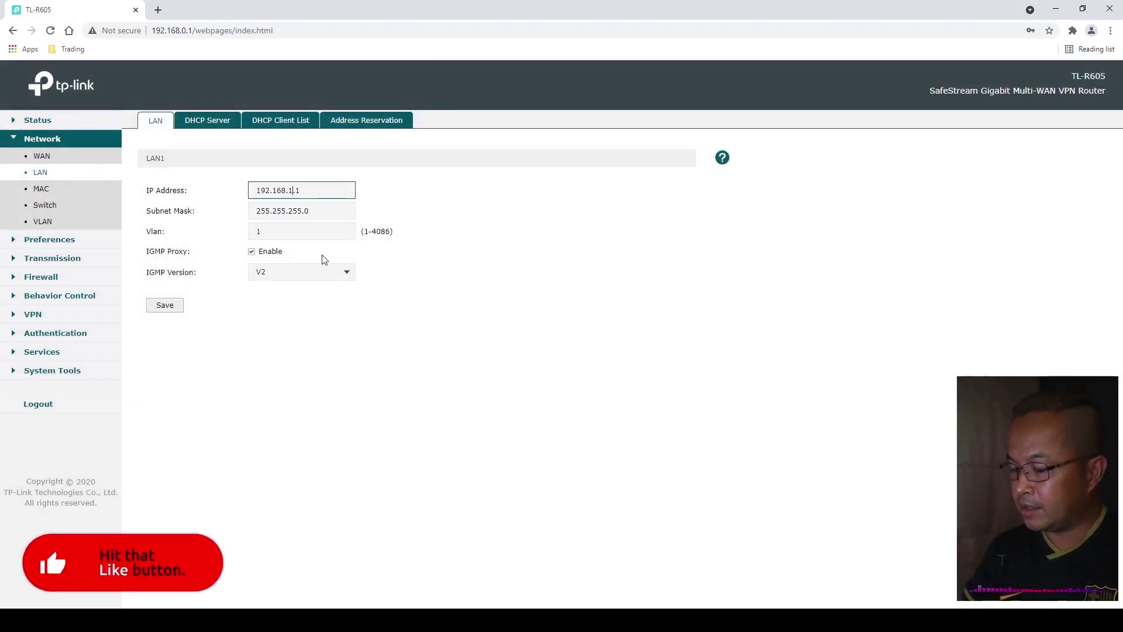
{"action": "key", "text": "Left"}
{"action": "key", "text": "Left"}
{"action": "key", "text": "Left"}
{"action": "key", "text": "Left"}
{"action": "key", "text": "Left"}
{"action": "key", "text": "Left"}
{"action": "key", "text": "Left"}
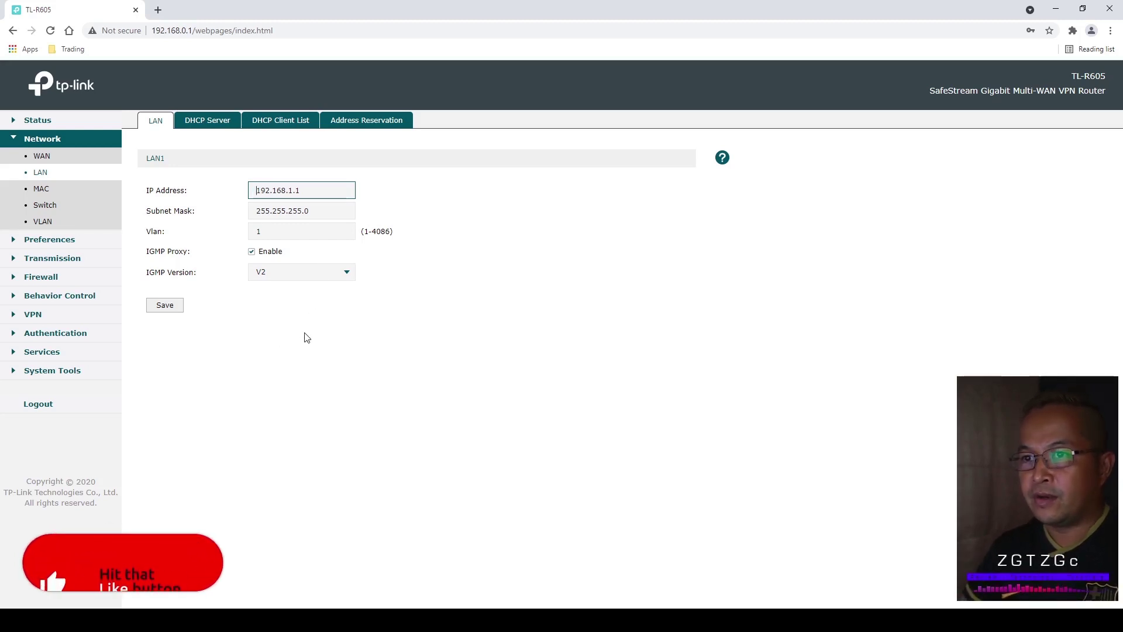
{"action": "left_click", "coordinate": [173, 307]}
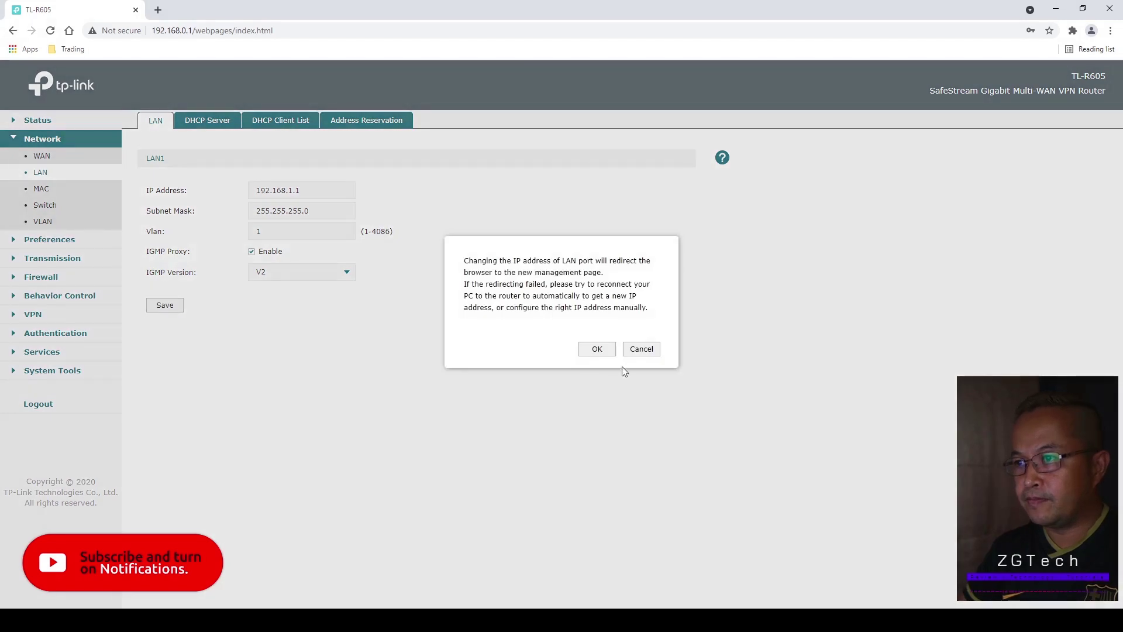
{"action": "left_click", "coordinate": [596, 349]}
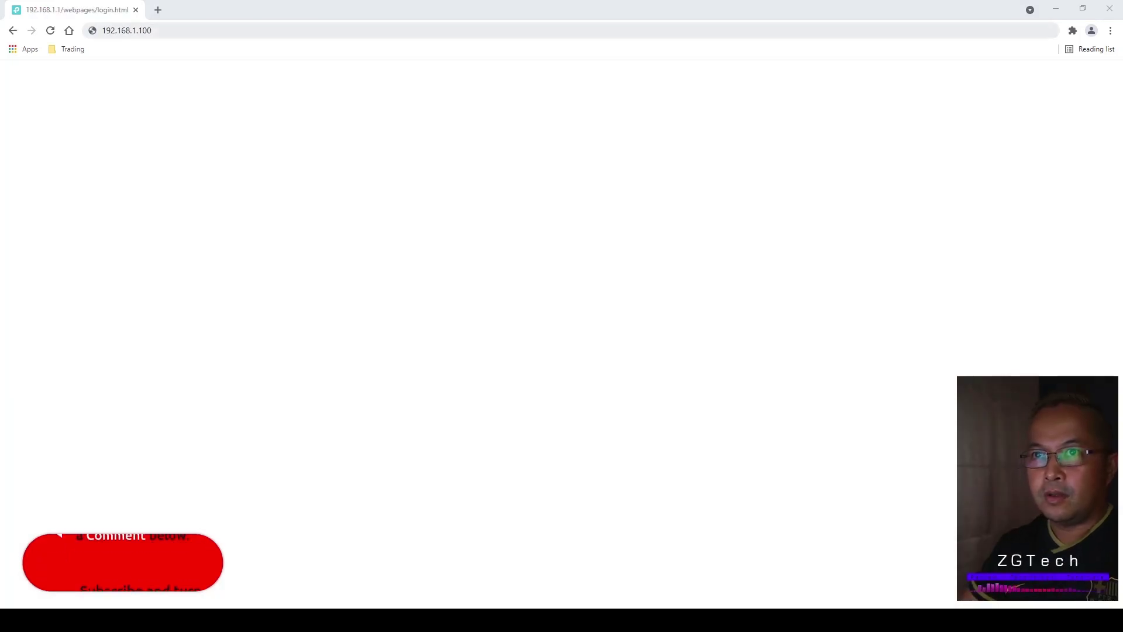
Step: Load the Omada controller at 192.168.1.100 and log in with the username admin and the account password
{"action": "left_click", "coordinate": [201, 32]}
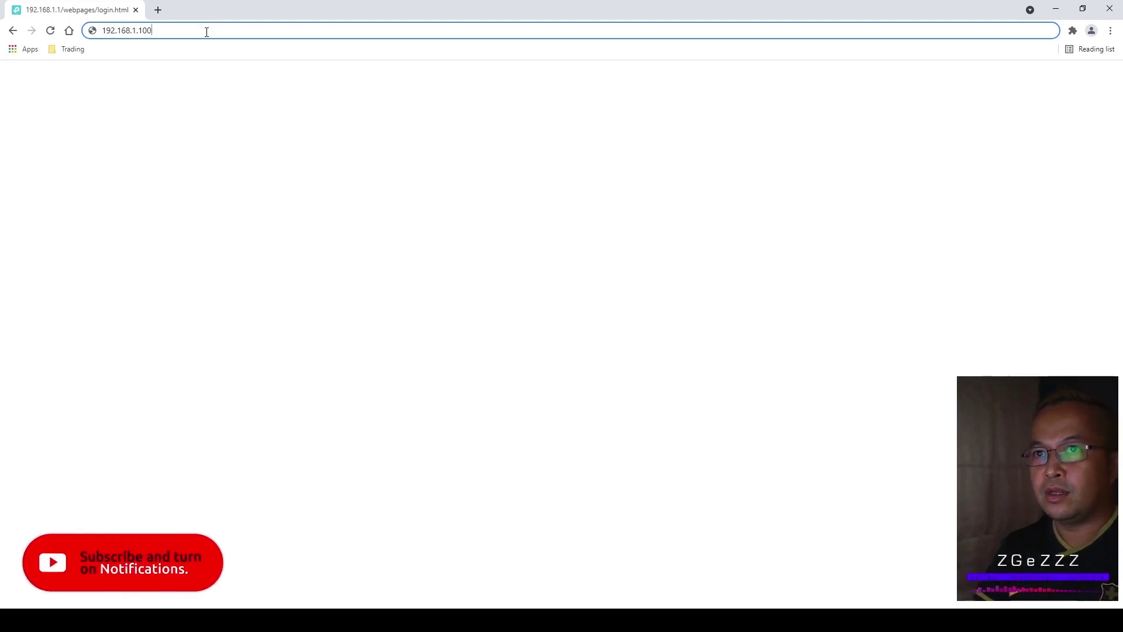
{"action": "key", "text": "Return"}
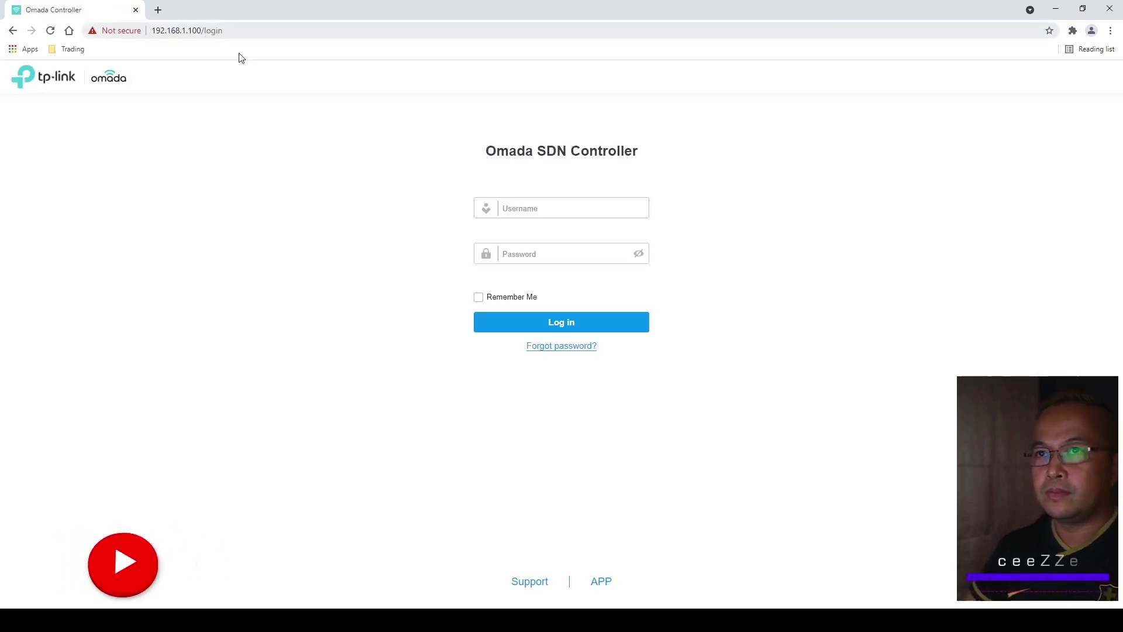
{"action": "left_click", "coordinate": [560, 212]}
{"action": "type", "text": "admin"}
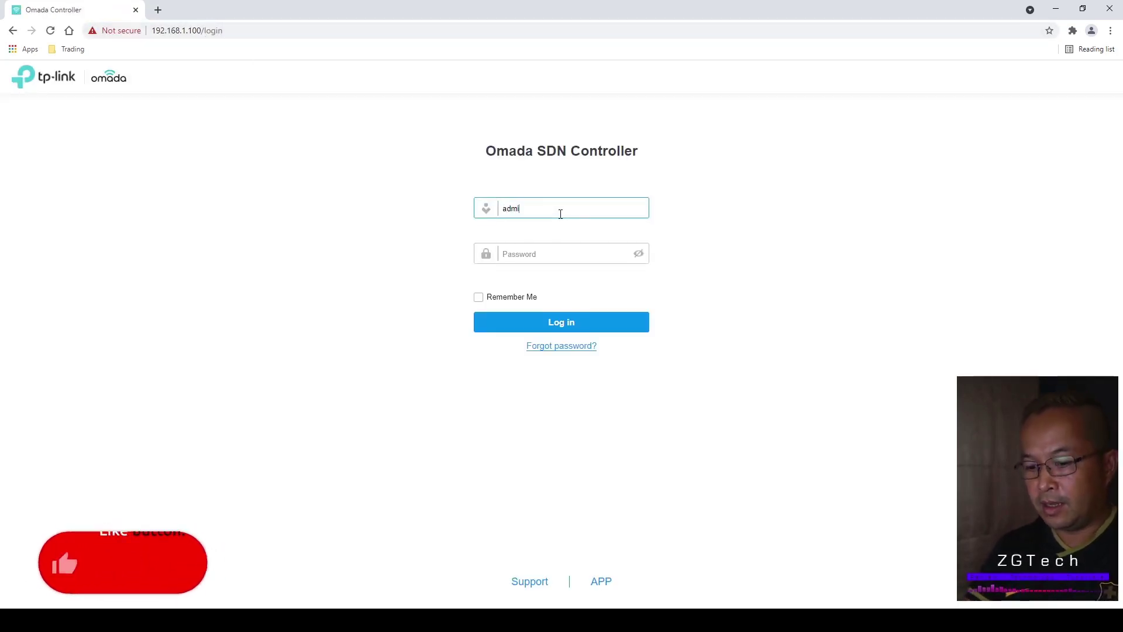
{"action": "key", "text": "Tab"}
{"action": "type", "text": "••••••••••"}
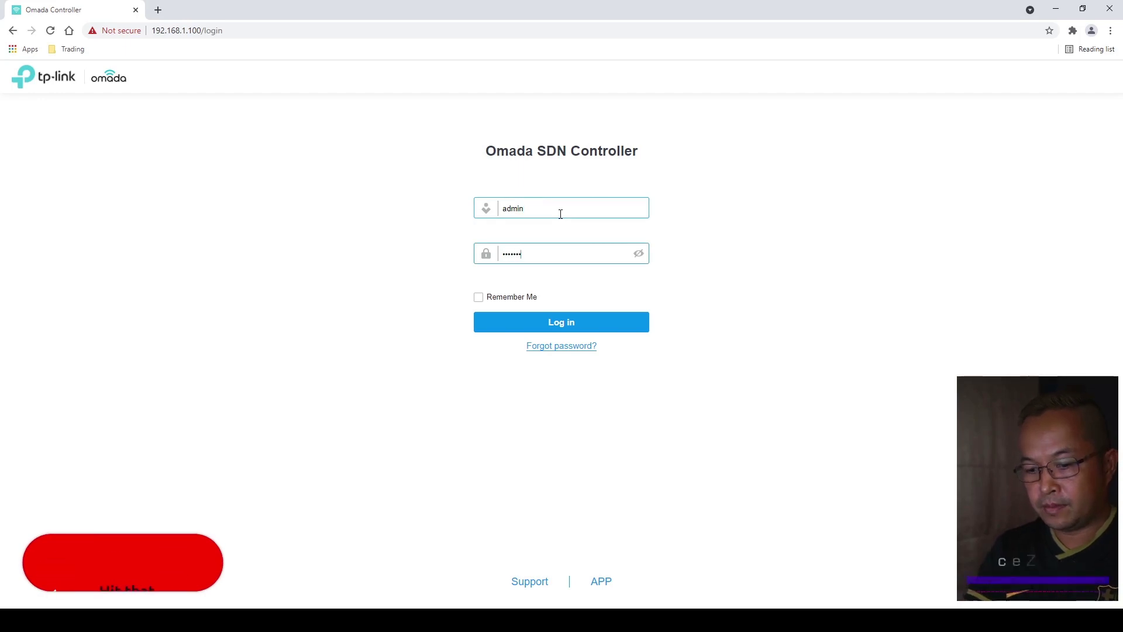
{"action": "key", "text": "Return"}
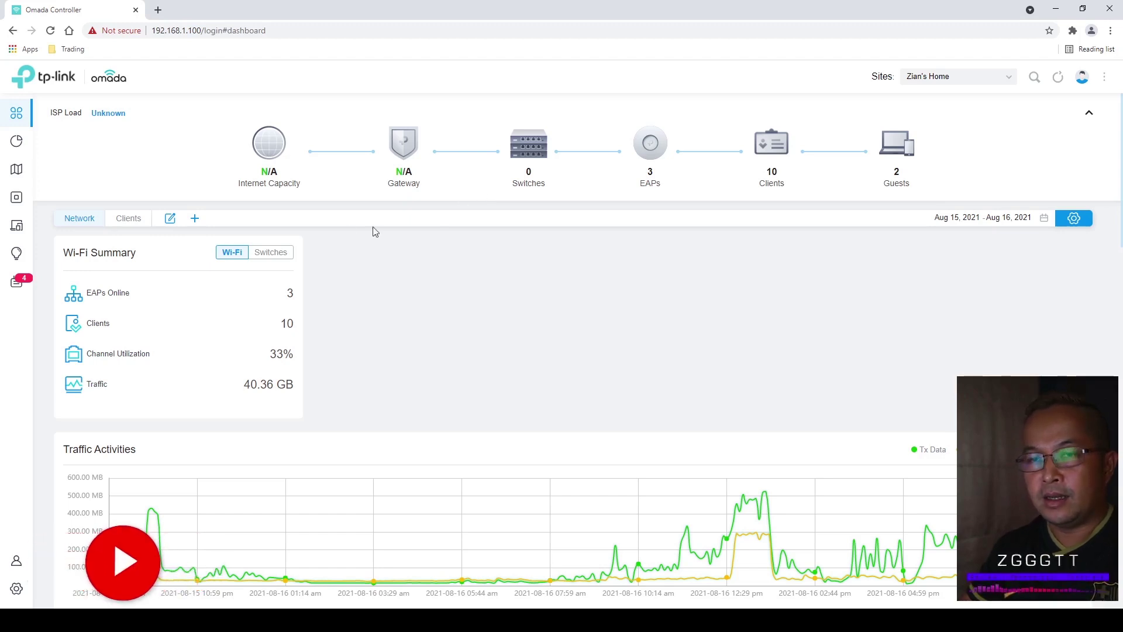
Step: Adopt the pending TL-R605 gateway in the device list, supplying the username admin and the router's password
{"action": "left_click", "coordinate": [19, 202]}
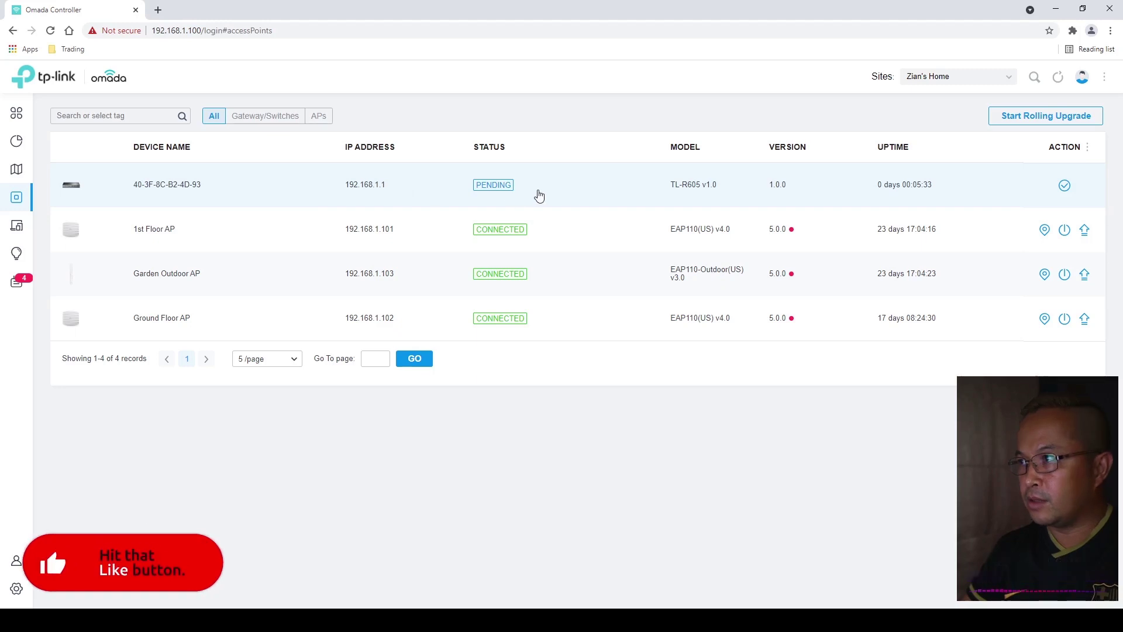
{"action": "left_click", "coordinate": [1064, 187]}
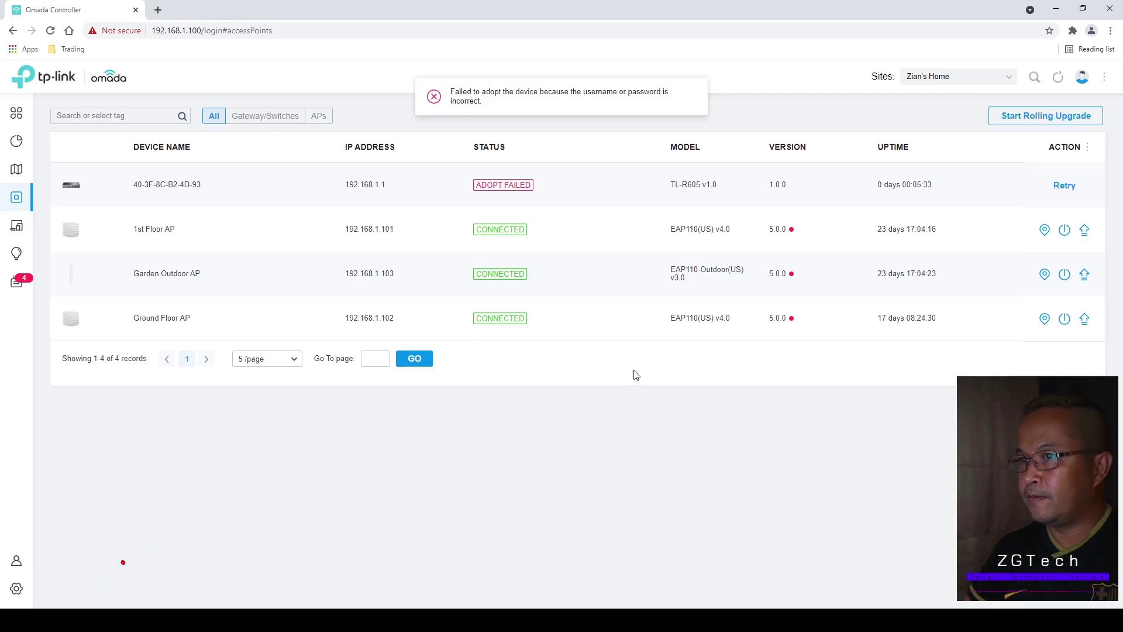
{"action": "left_click", "coordinate": [1068, 187]}
{"action": "left_click", "coordinate": [530, 287]}
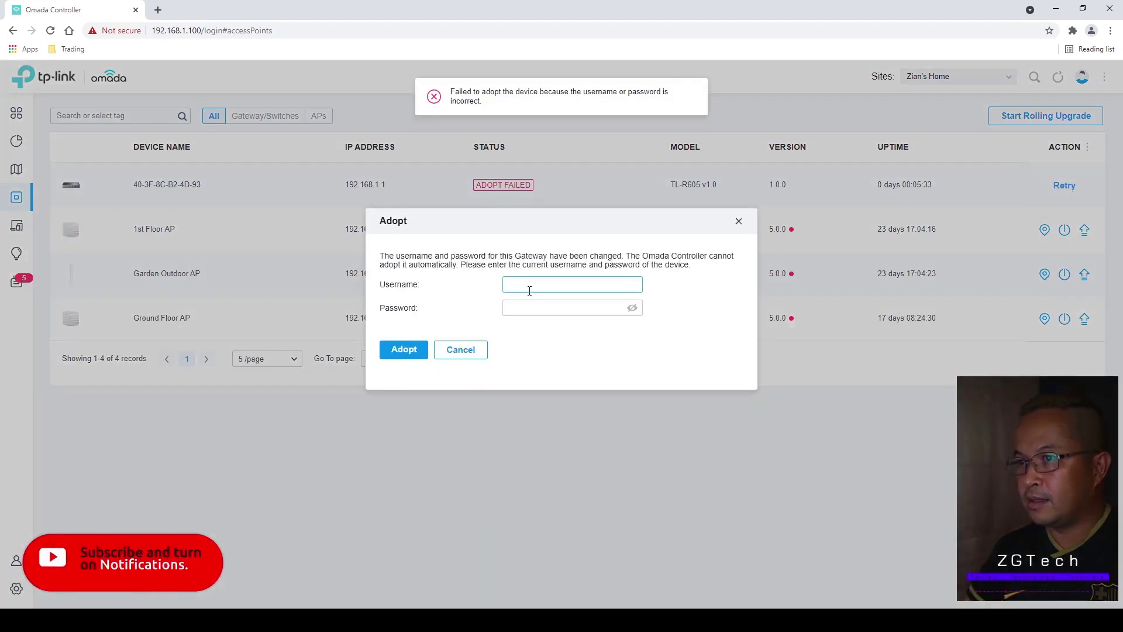
{"action": "type", "text": "admin"}
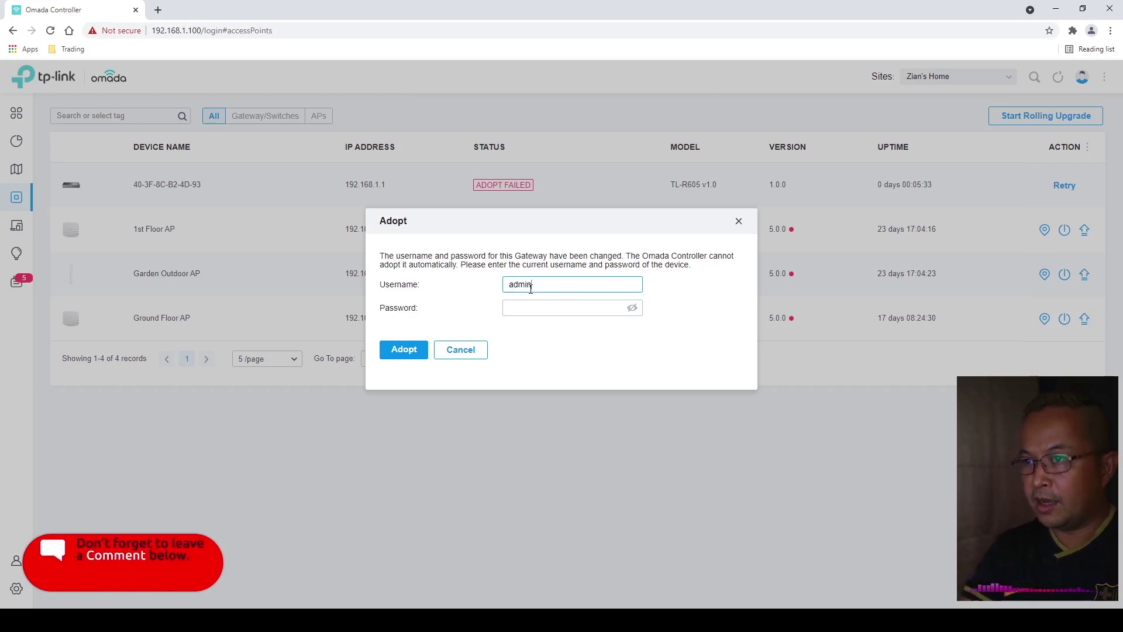
{"action": "key", "text": "Tab"}
{"action": "type", "text": "•••••••"}
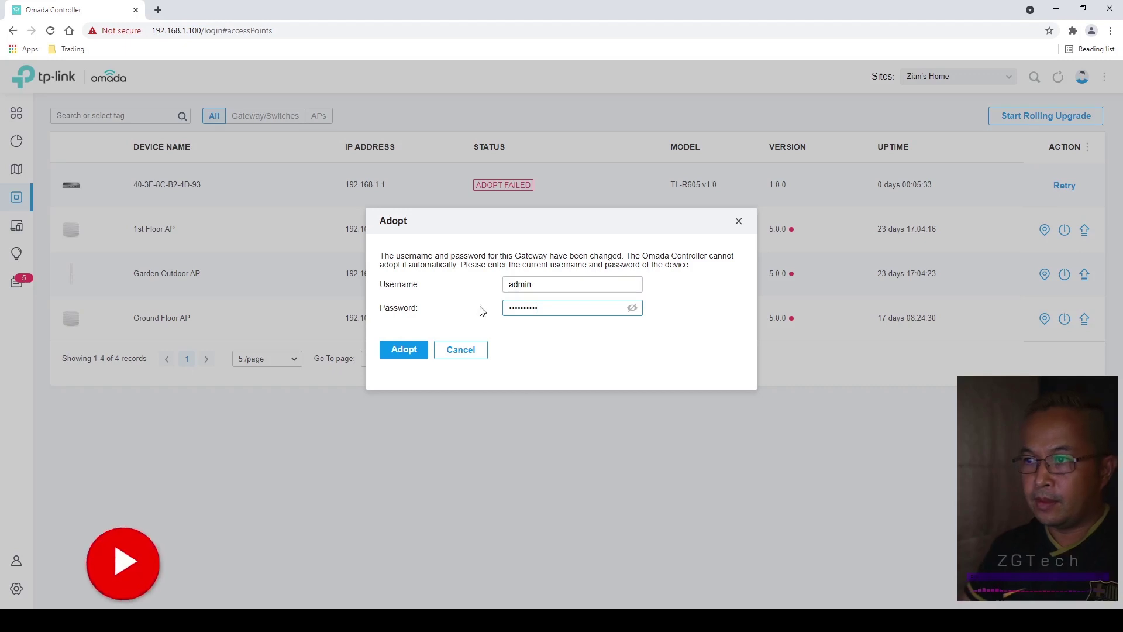
{"action": "type", "text": "•••"}
{"action": "left_click", "coordinate": [404, 349]}
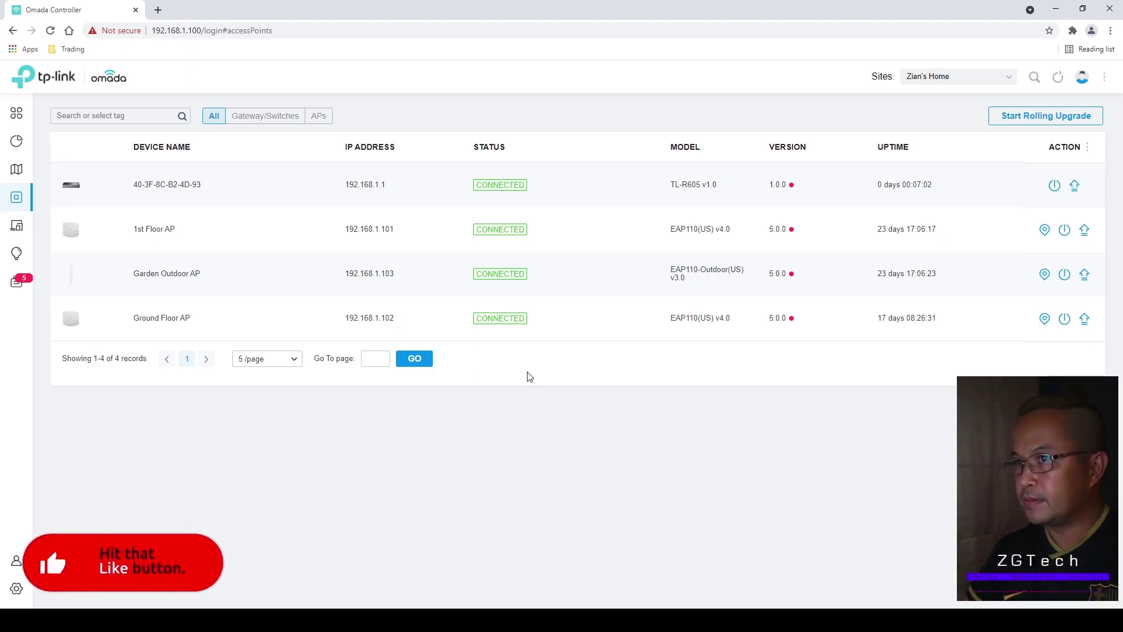
Step: Rename the adopted TL-R605 gateway to R605, apply the change and close its device details
{"action": "left_click", "coordinate": [482, 196]}
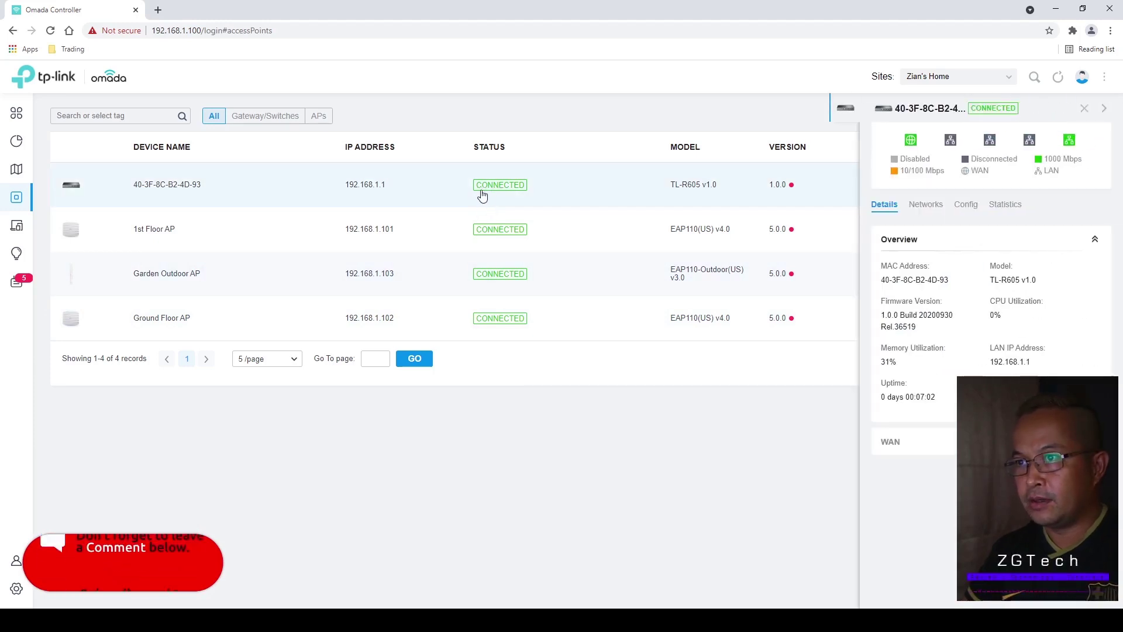
{"action": "left_click", "coordinate": [966, 206]}
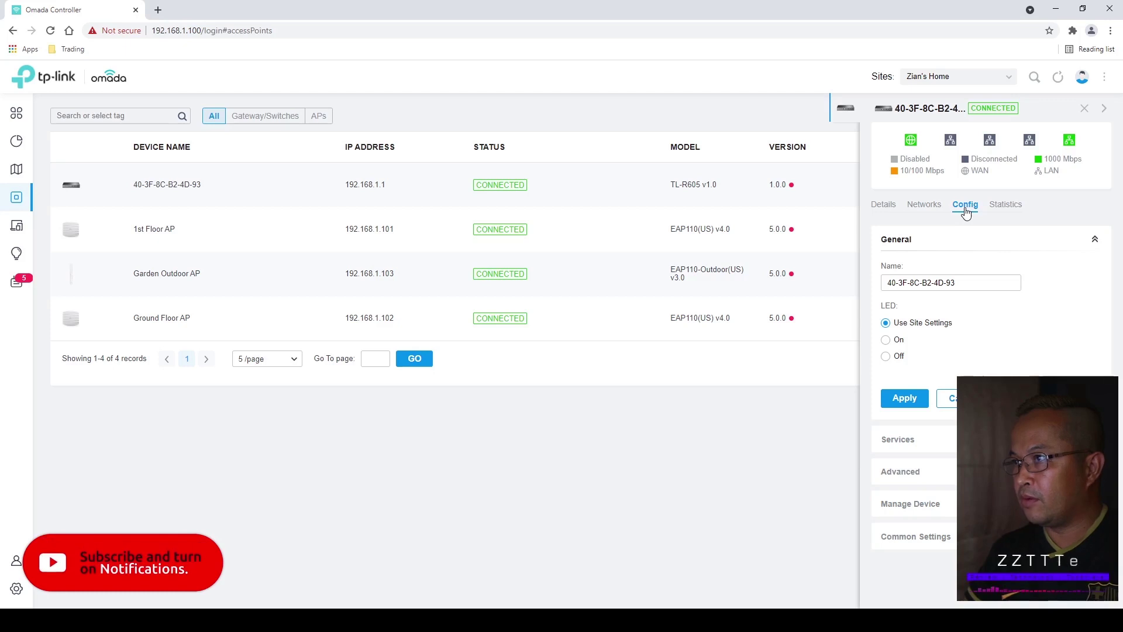
{"action": "left_click", "coordinate": [971, 283]}
{"action": "key", "text": "ctrl+a"}
{"action": "type", "text": "R605"}
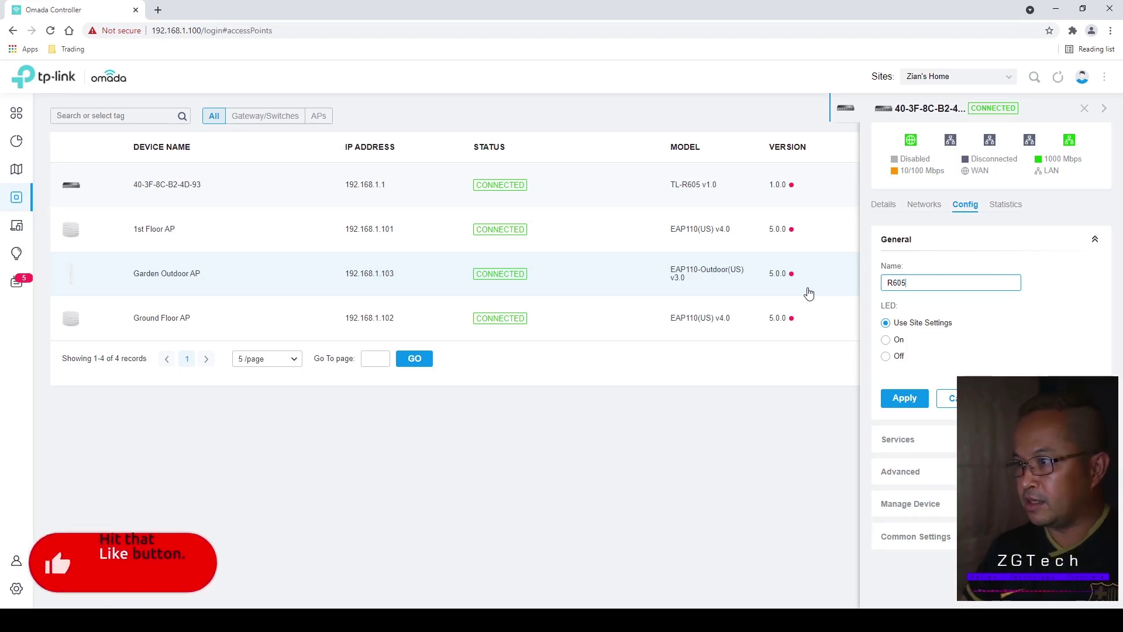
{"action": "left_click", "coordinate": [900, 401]}
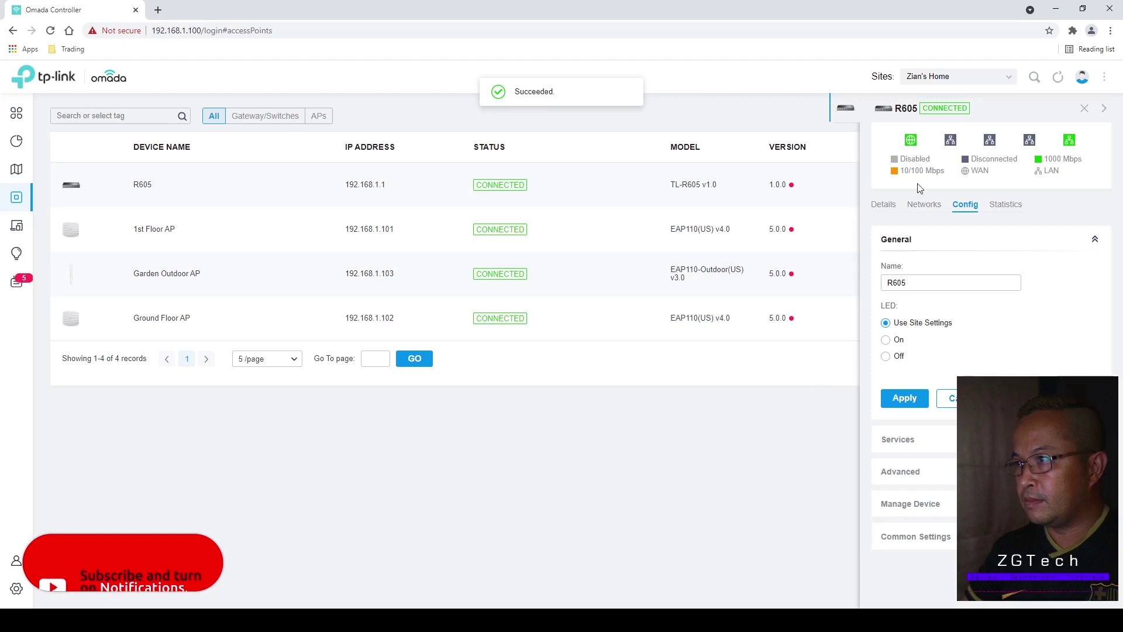
{"action": "left_click", "coordinate": [1083, 108]}
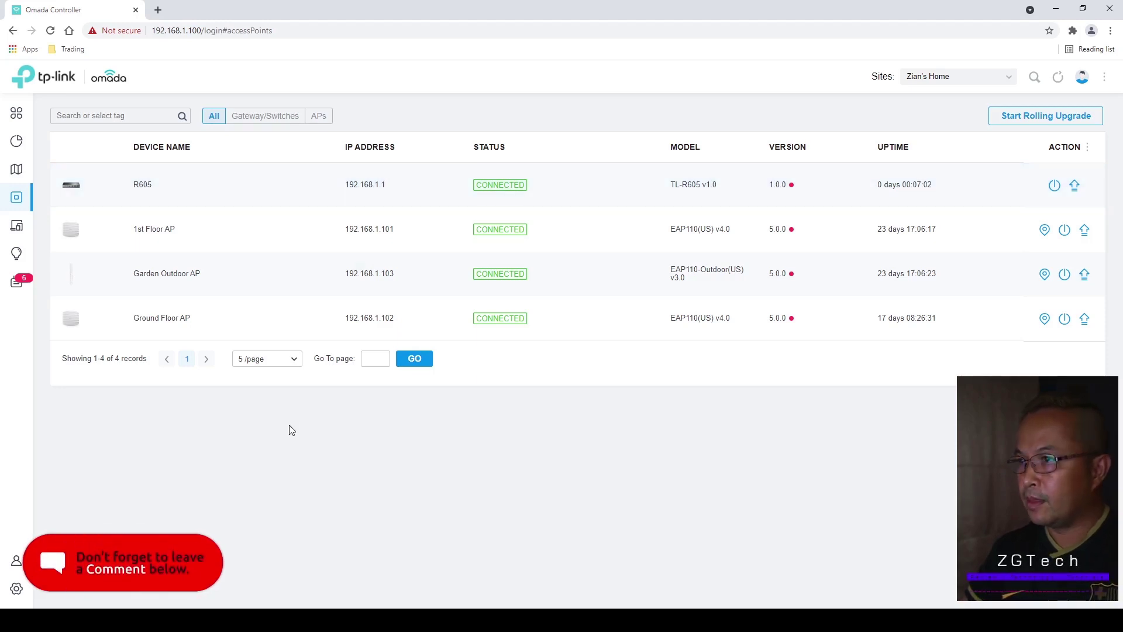
Step: Enable WAN/LAN1 as an additional WAN port in the site's wired Internet settings and apply the WAN mode
{"action": "left_click", "coordinate": [17, 591]}
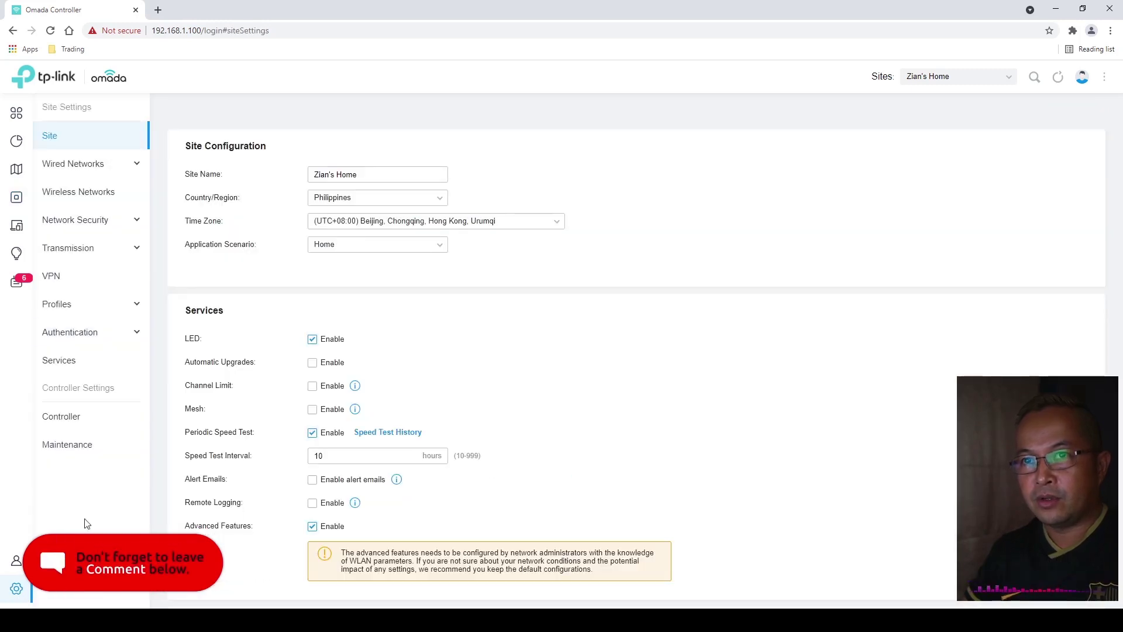
{"action": "left_click", "coordinate": [108, 175]}
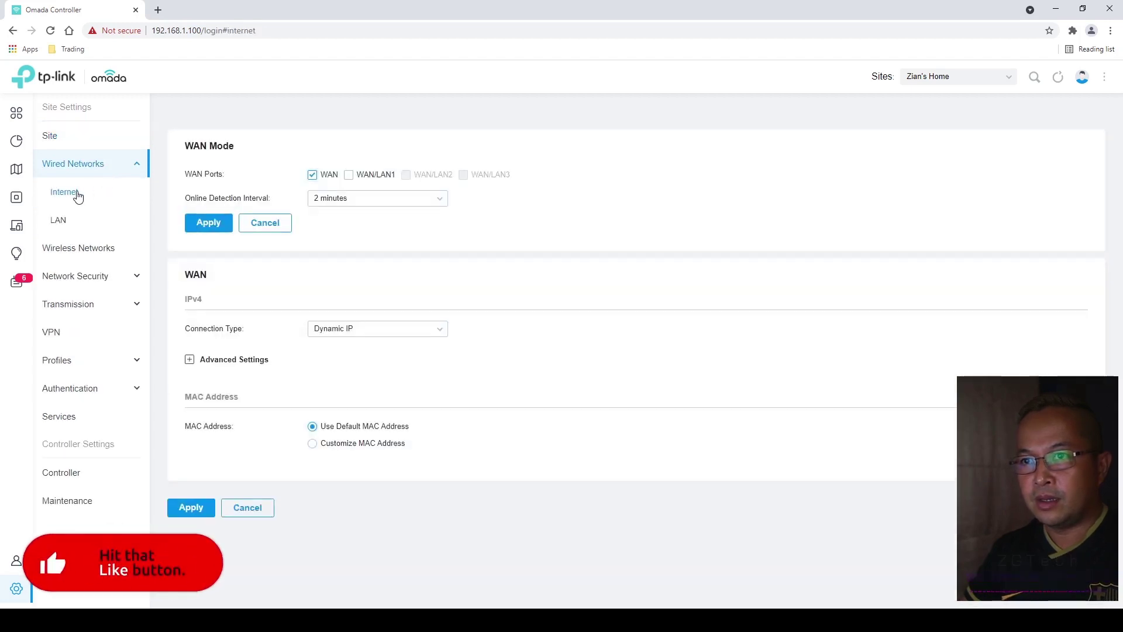
{"action": "left_click", "coordinate": [77, 197]}
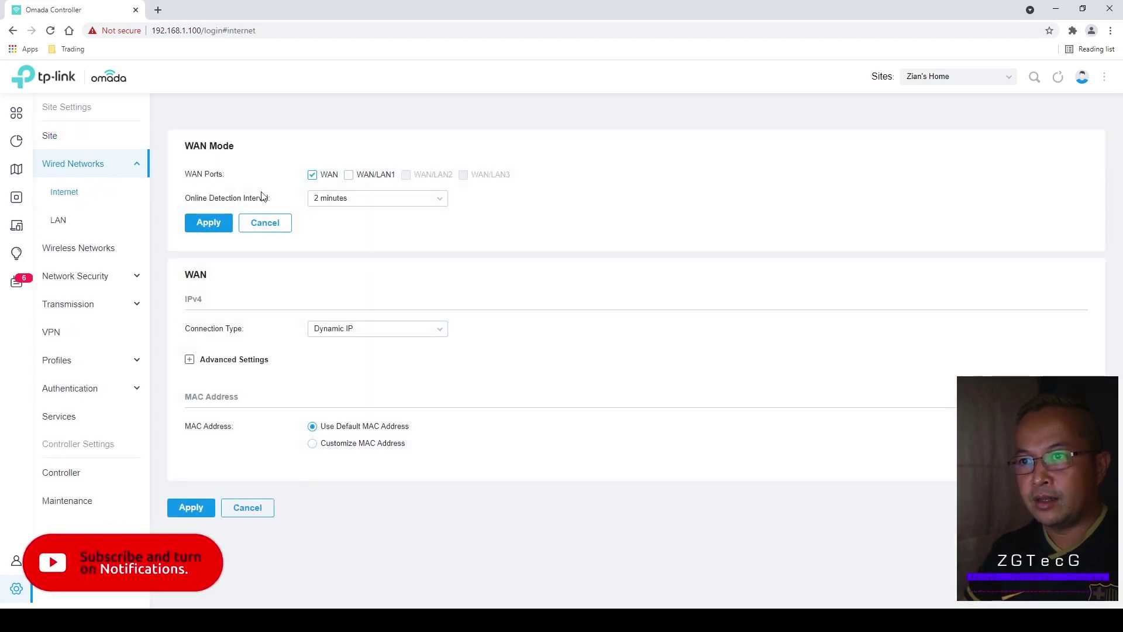
{"action": "left_click", "coordinate": [348, 175]}
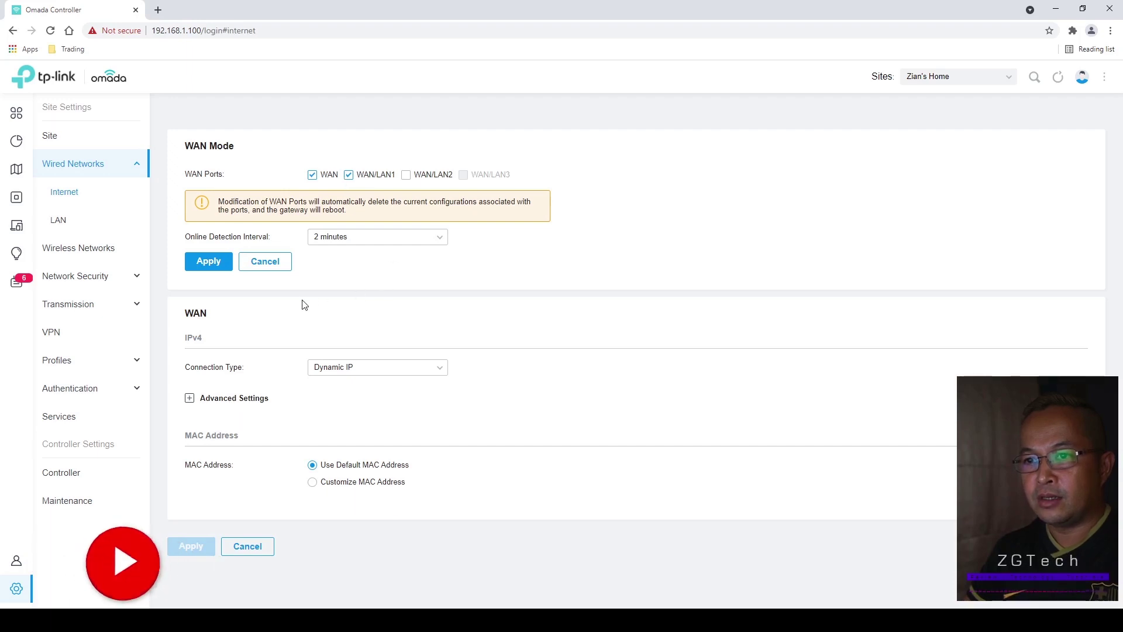
{"action": "left_click", "coordinate": [216, 269]}
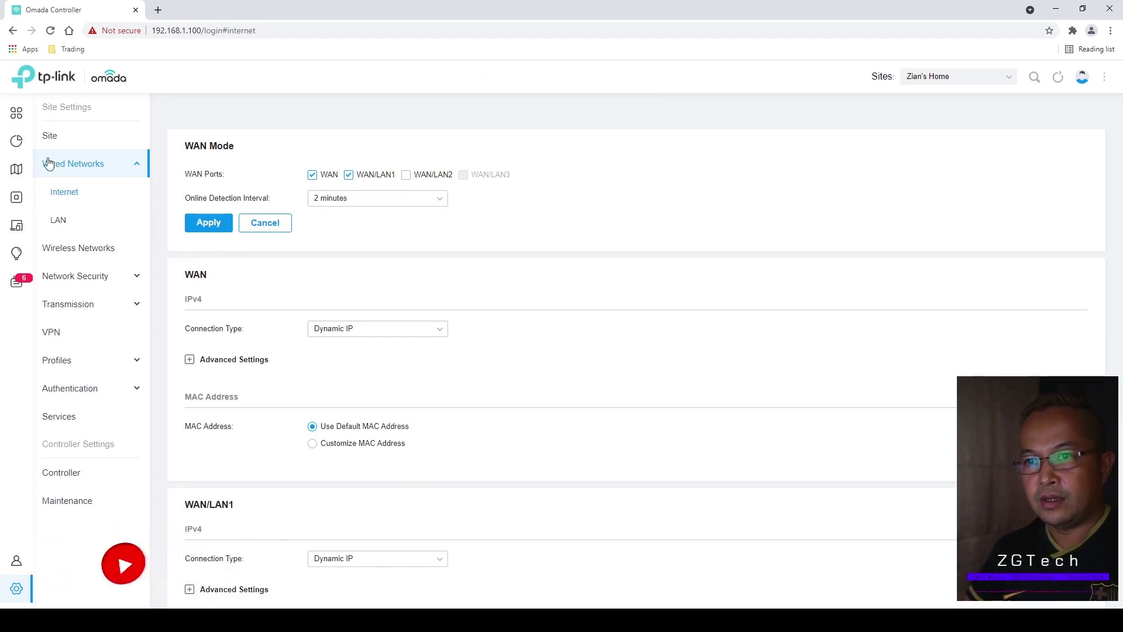
{"action": "left_click", "coordinate": [18, 120]}
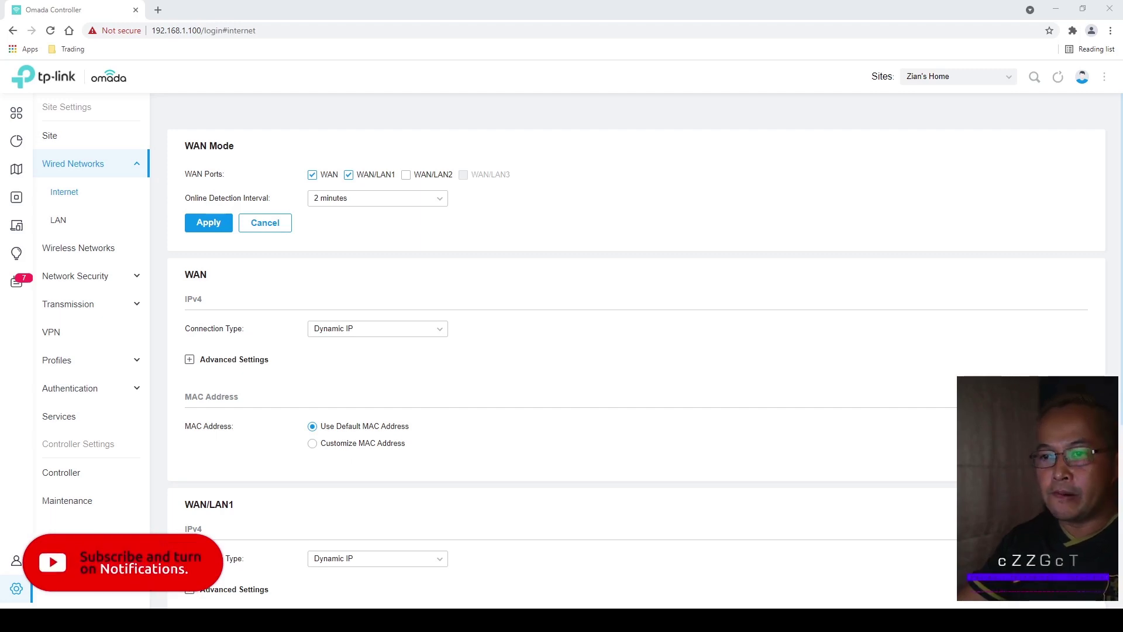
Step: Select Dynamic IP as the WAN port's IPv4 connection type and review its advanced settings
{"action": "scroll", "coordinate": [581, 348], "scroll_direction": "down", "scroll_amount": 1}
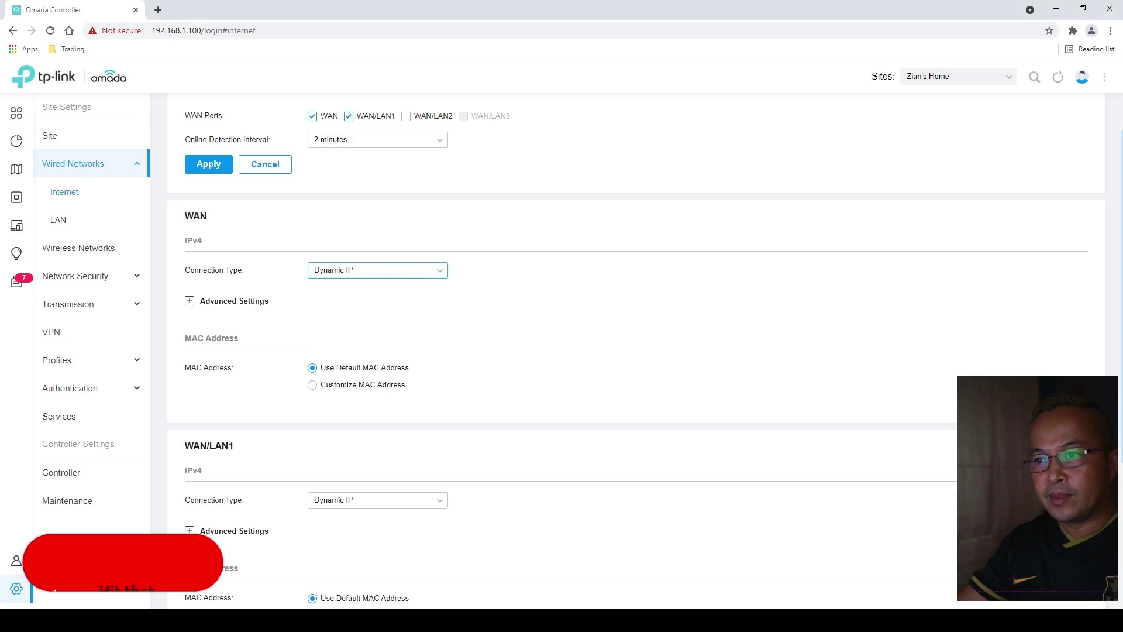
{"action": "left_click", "coordinate": [408, 273]}
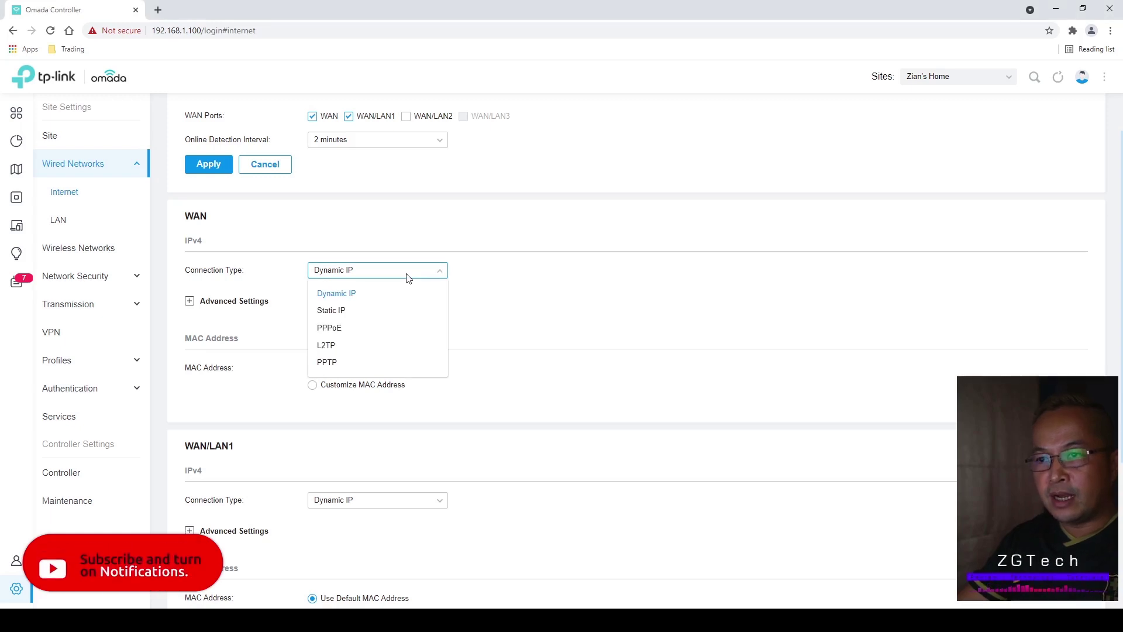
{"action": "left_click", "coordinate": [365, 295]}
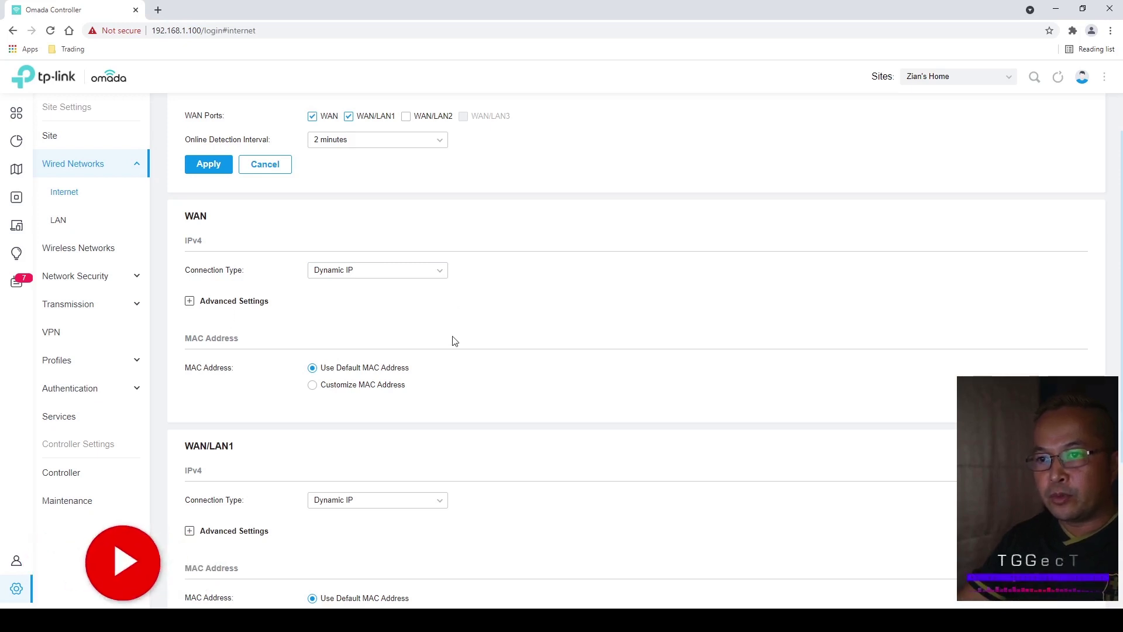
{"action": "scroll", "coordinate": [455, 341], "scroll_direction": "down", "scroll_amount": 1}
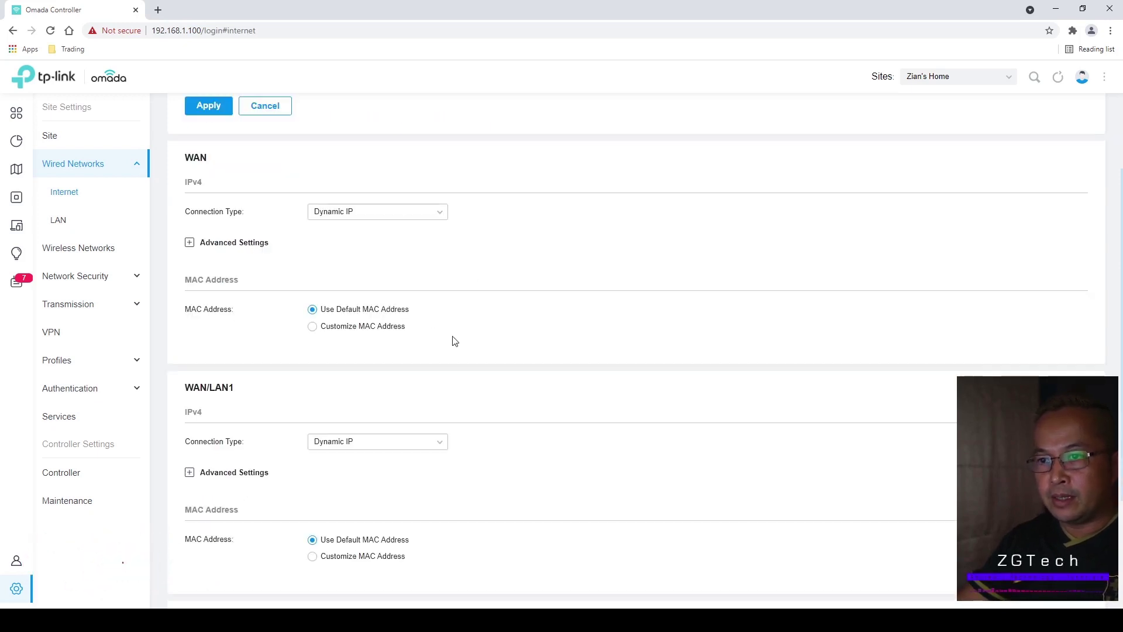
{"action": "left_click", "coordinate": [190, 244]}
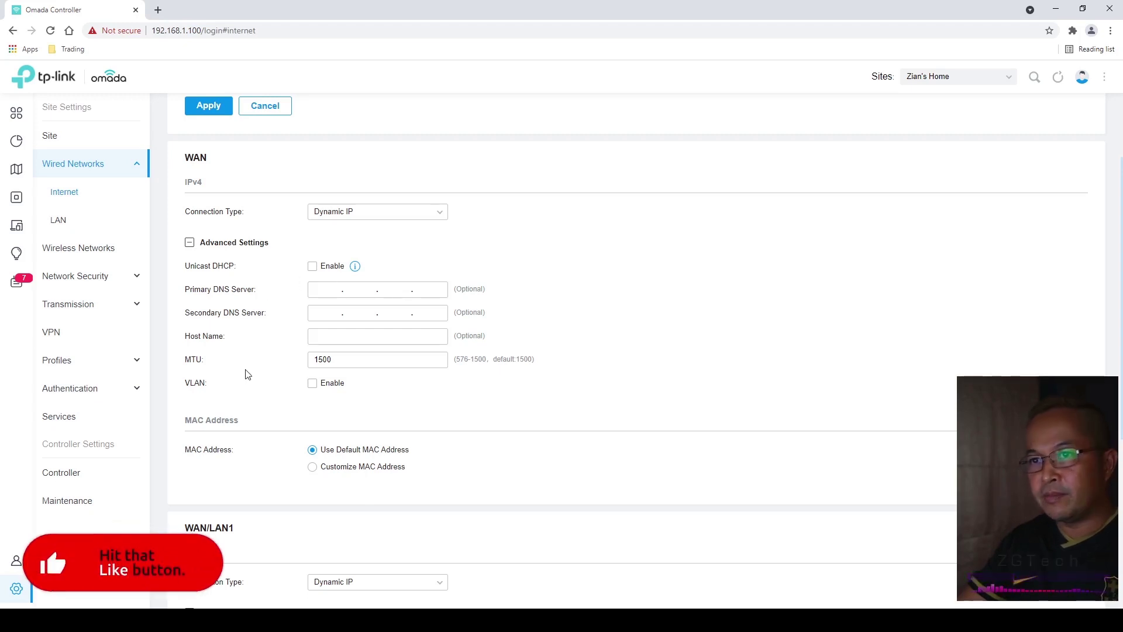
{"action": "left_click", "coordinate": [192, 243]}
Step: Select Dynamic IP as the WAN/LAN1 port's IPv4 connection type and review its advanced settings
{"action": "scroll", "coordinate": [272, 339], "scroll_direction": "down", "scroll_amount": 2}
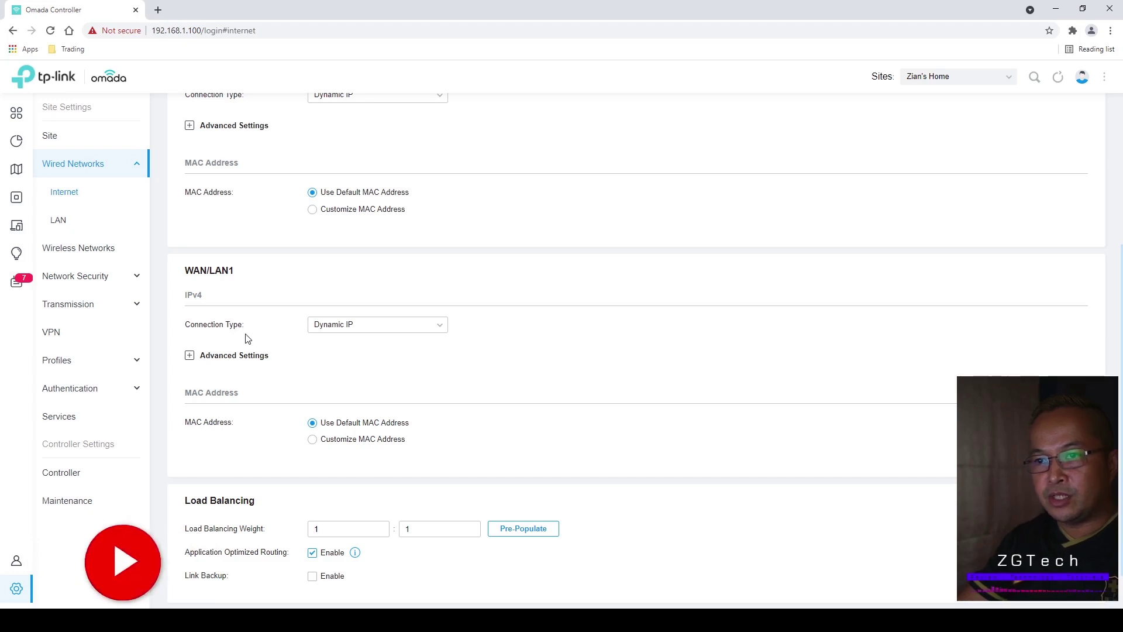
{"action": "left_click", "coordinate": [360, 331]}
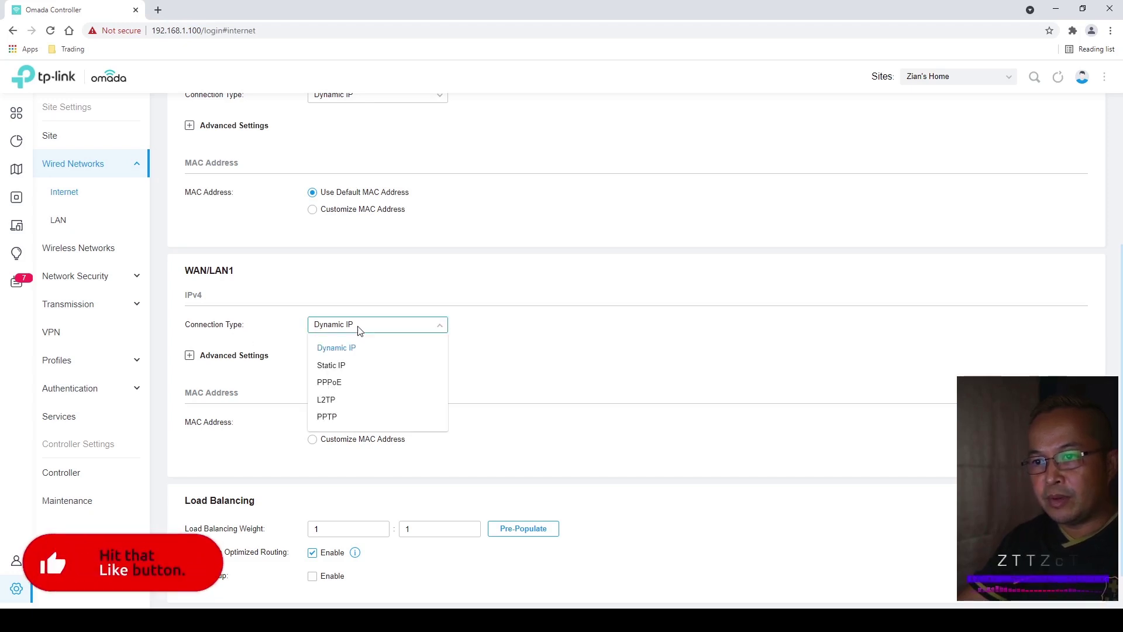
{"action": "left_click", "coordinate": [354, 348]}
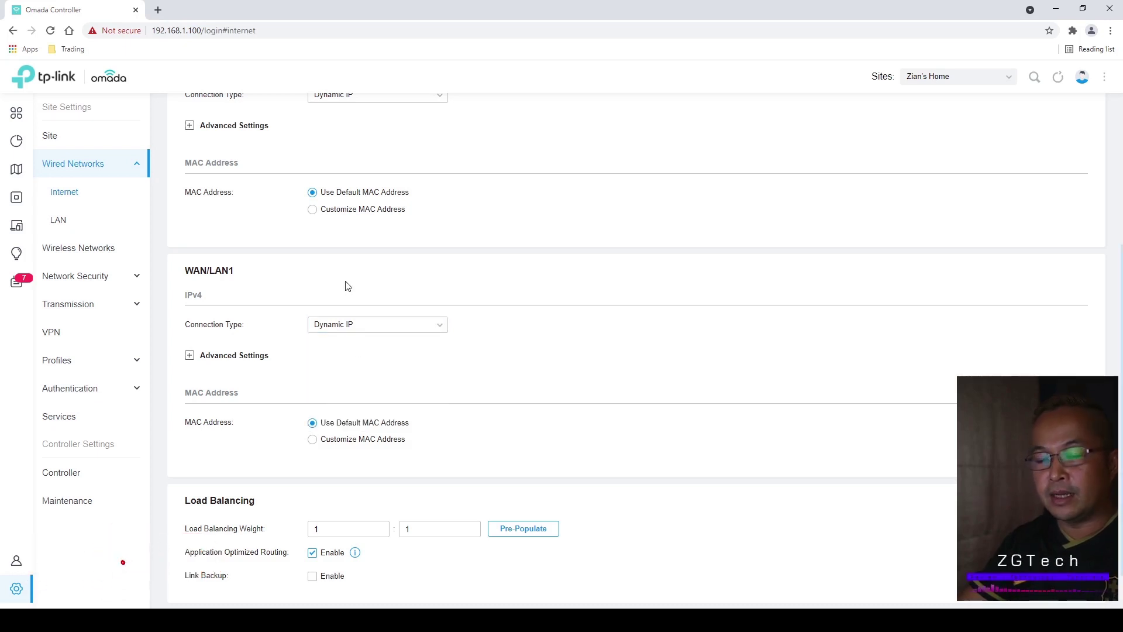
{"action": "left_click", "coordinate": [228, 365]}
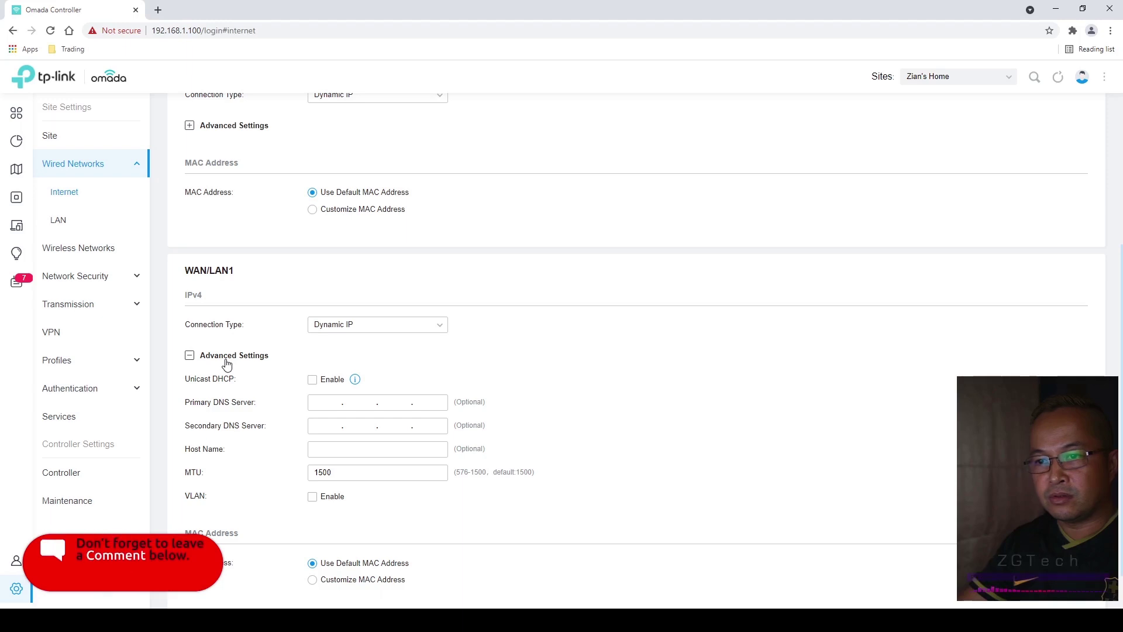
{"action": "left_click", "coordinate": [227, 365]}
Step: Enable Link Backup with WAN/LAN1 backing up WAN, choose Always Link Primary for any primary WAN failure, and apply the load-balancing settings
{"action": "scroll", "coordinate": [227, 365], "scroll_direction": "down", "scroll_amount": 3}
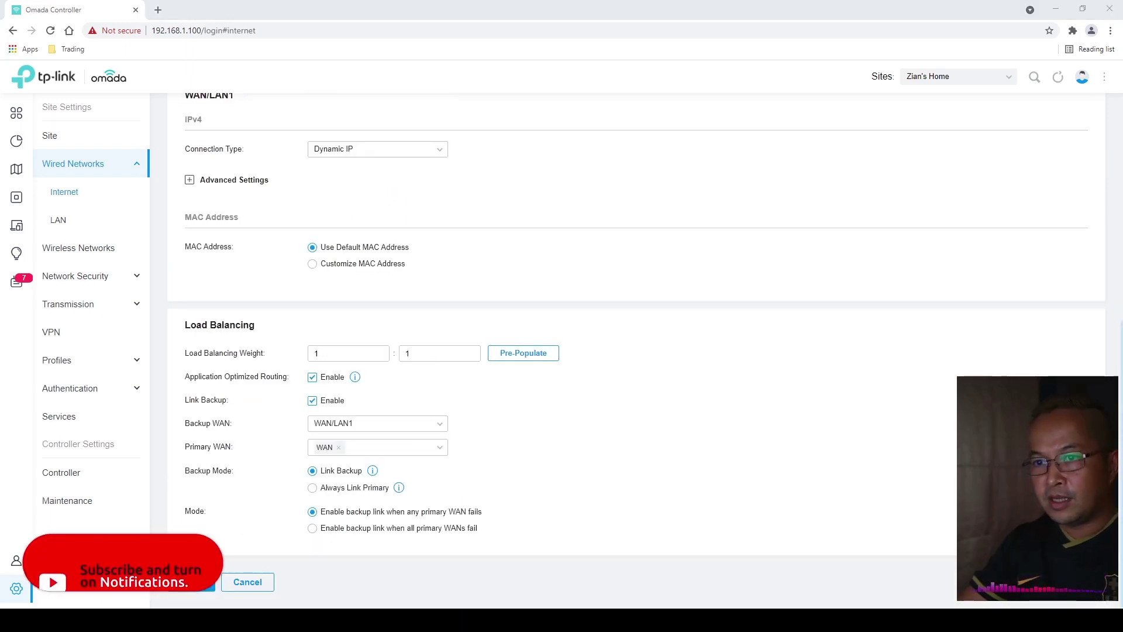
{"action": "left_click", "coordinate": [348, 352]}
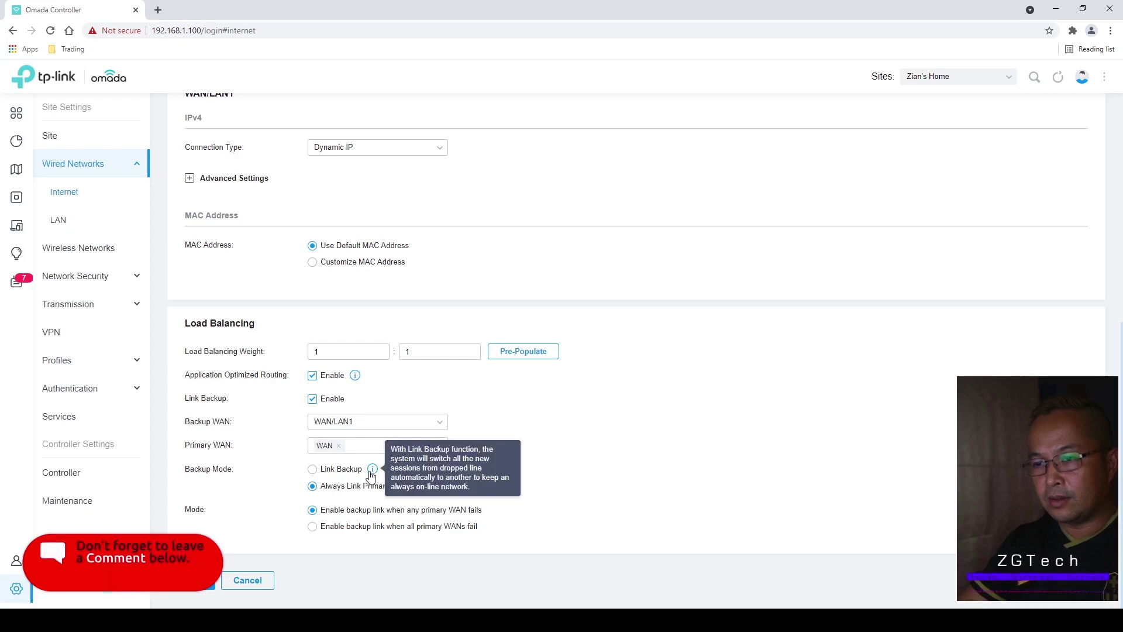
{"action": "mouse_move", "coordinate": [399, 492]}
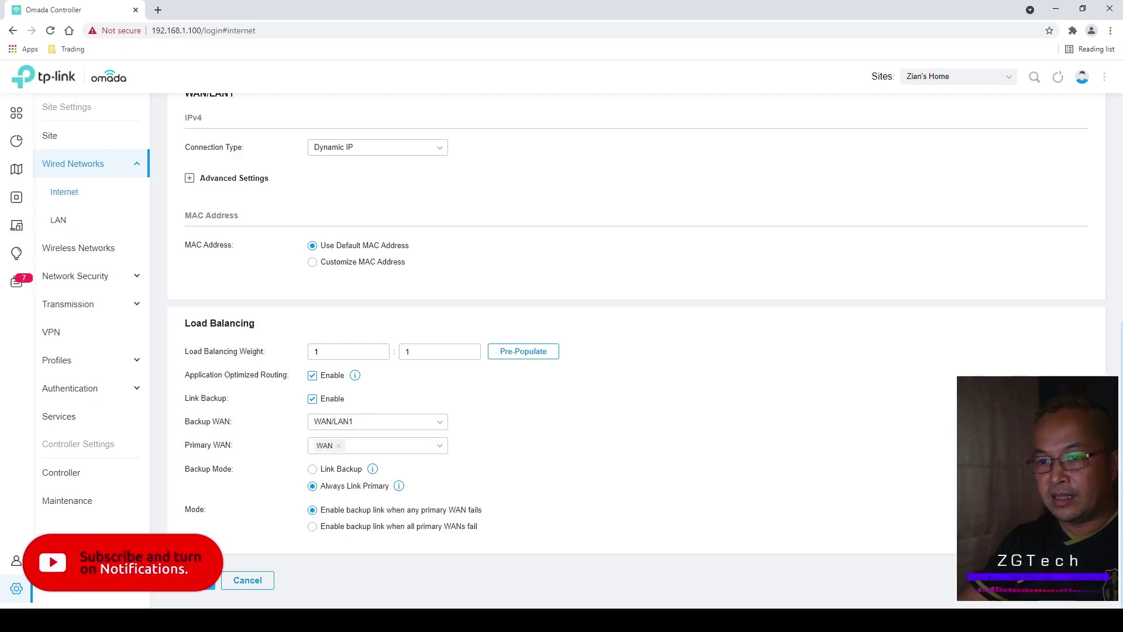
{"action": "left_click", "coordinate": [194, 588]}
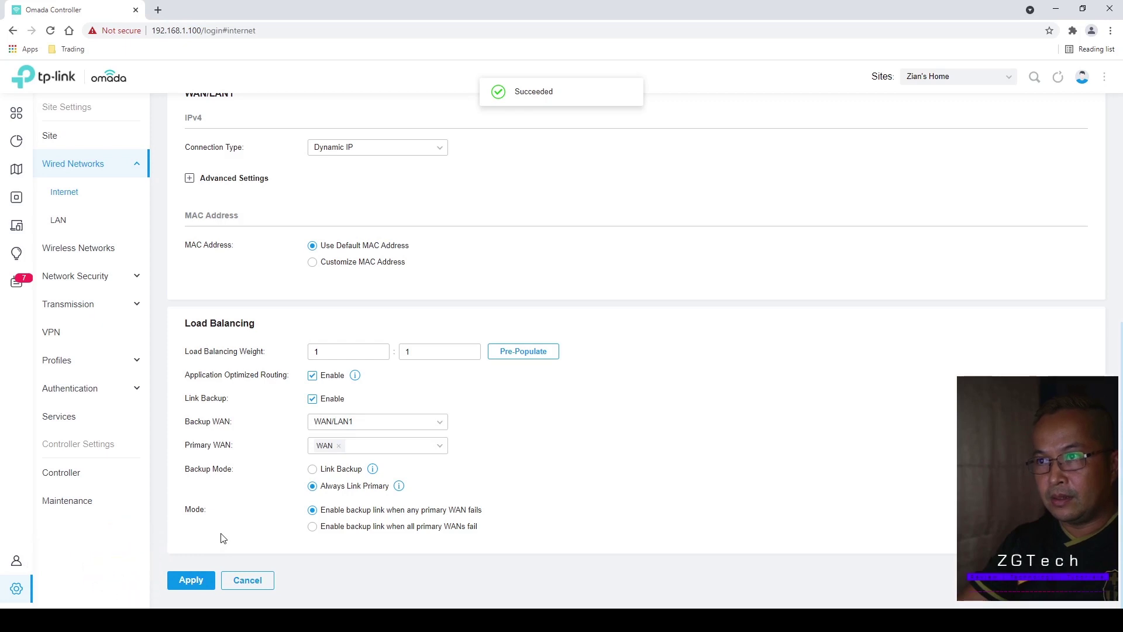
Step: Visit the dashboard and open the list of wired LAN networks in the site settings
{"action": "left_click", "coordinate": [16, 117]}
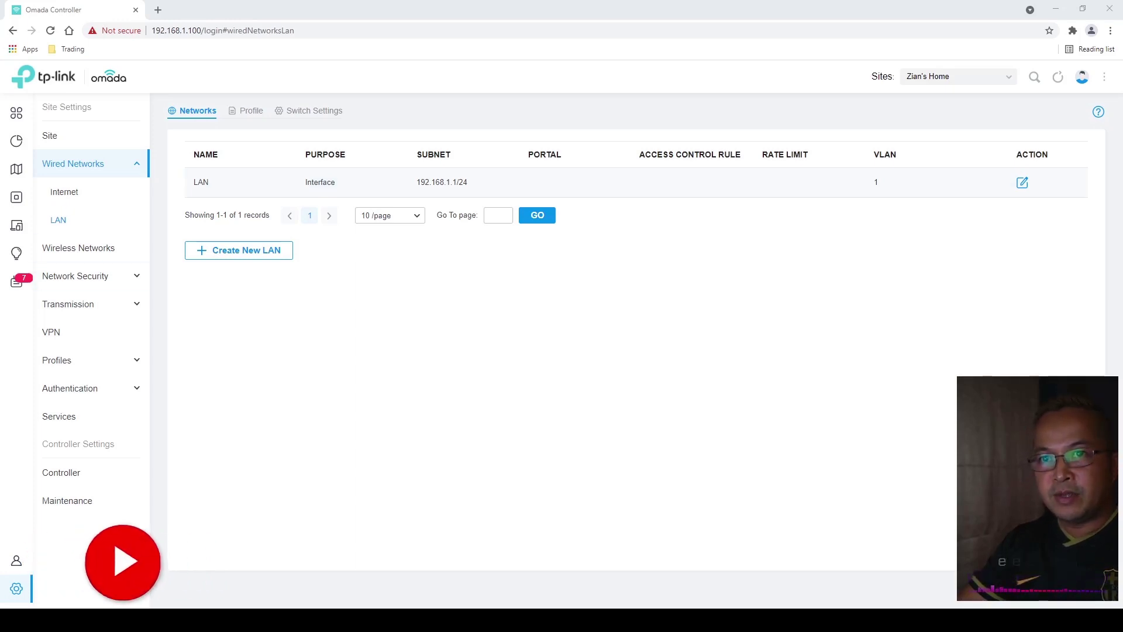
{"action": "left_click", "coordinate": [59, 225]}
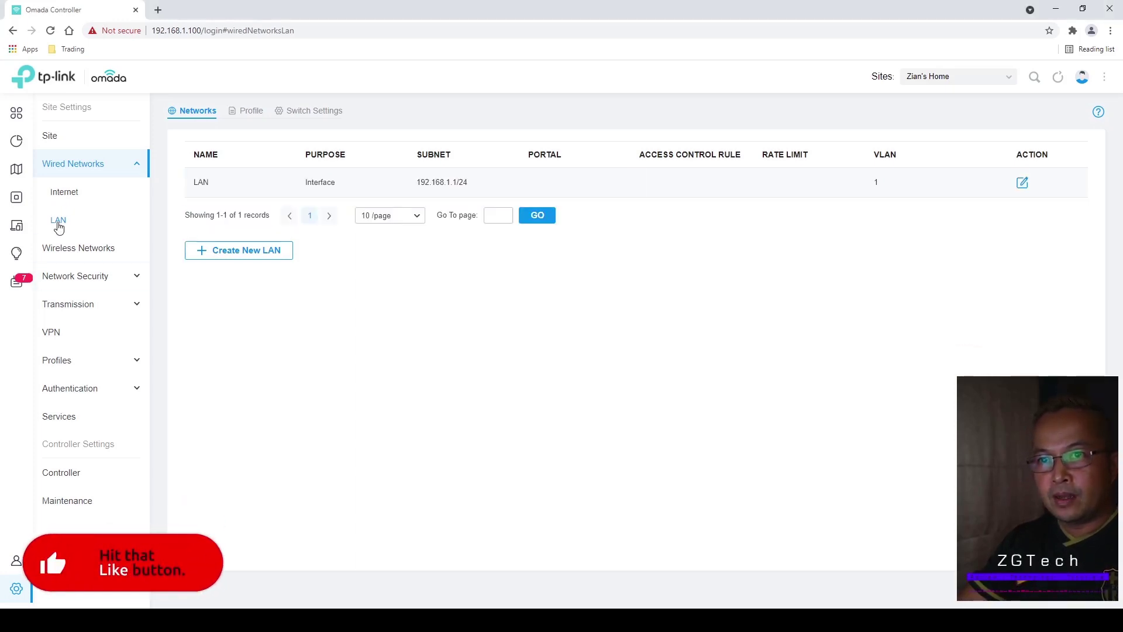